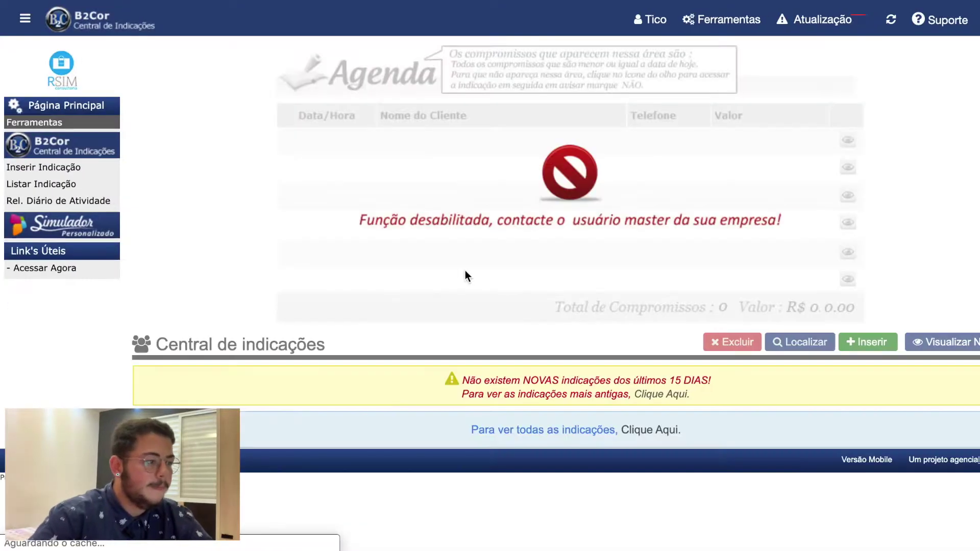
Step: Open the proposal form of the Simulador Personalizado and go to its plan settings
left_click(78, 238)
left_click(27, 249)
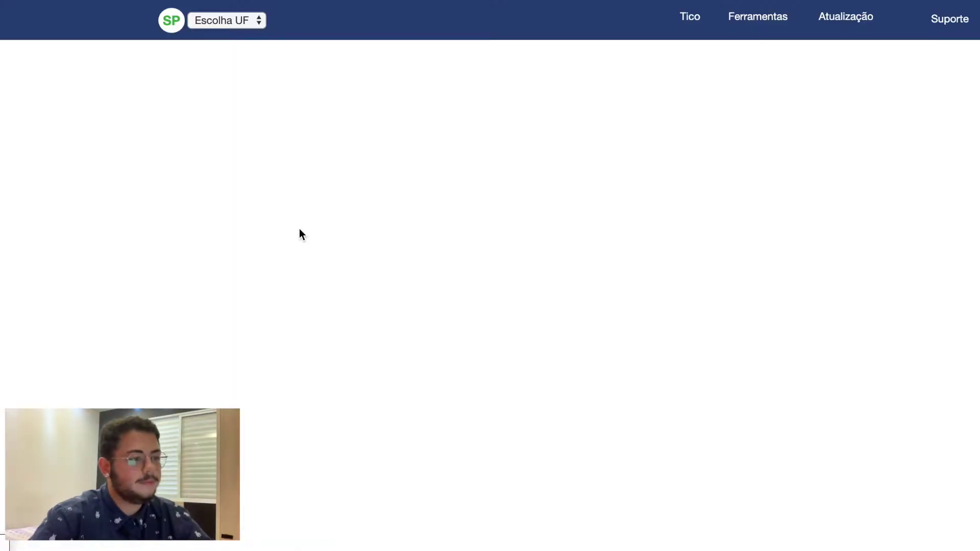
scroll(330, 274, "down", 3)
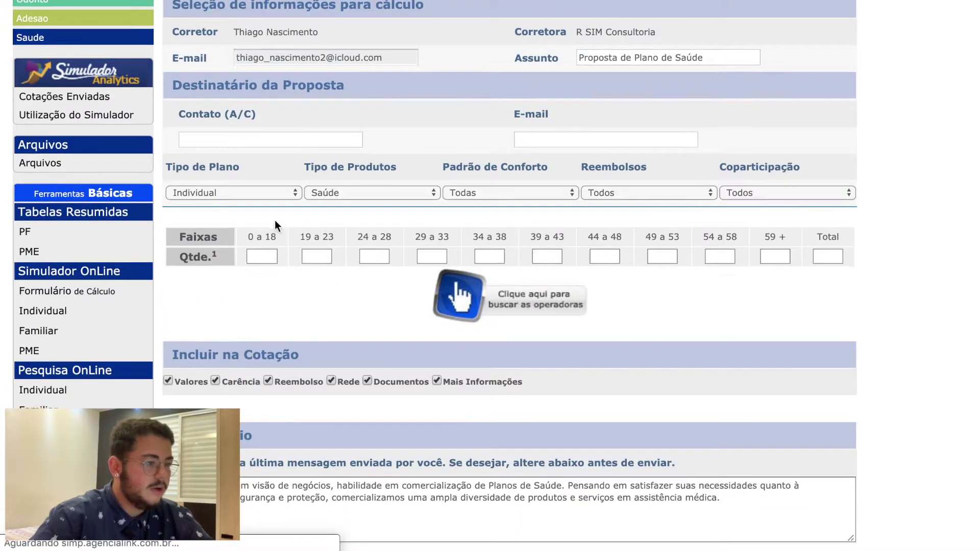
Step: Keep the plan type as Individual and set the product type to Adesão
left_click(268, 194)
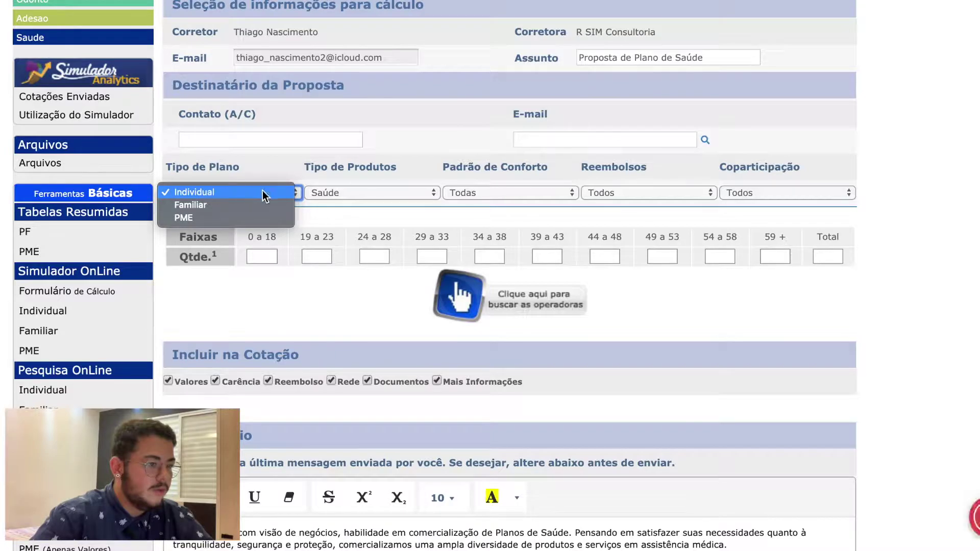
left_click(264, 194)
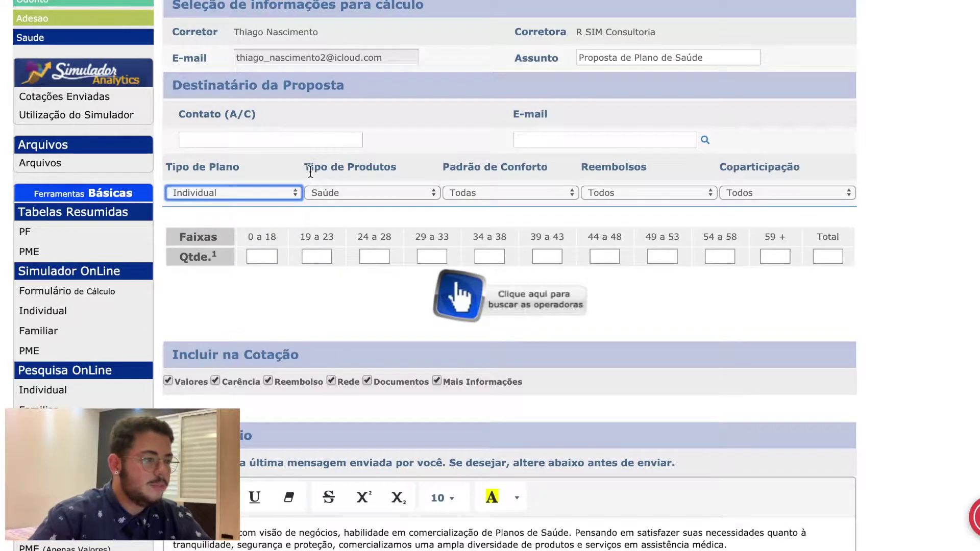
left_click_drag(310, 167, 394, 172)
left_click(364, 188)
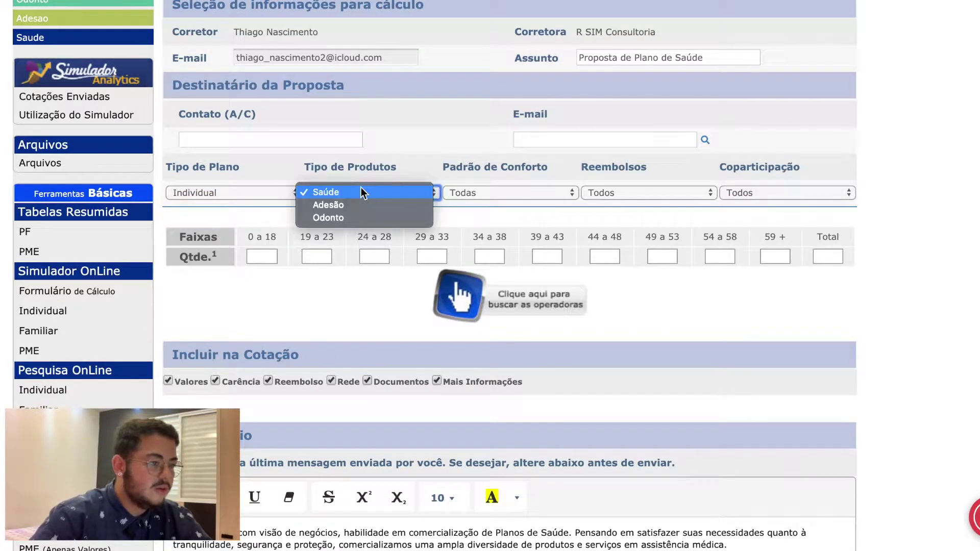
left_click(357, 205)
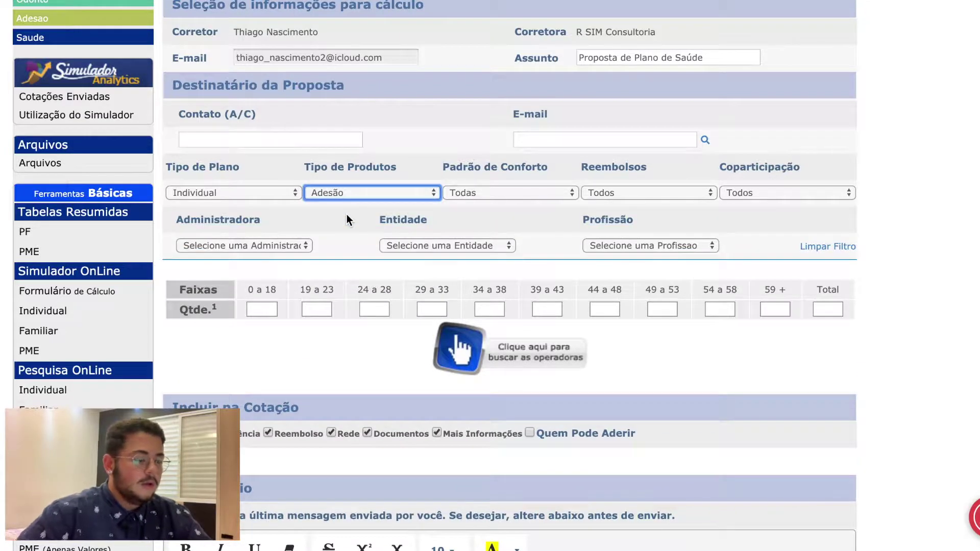
scroll(346, 220, "down", 2)
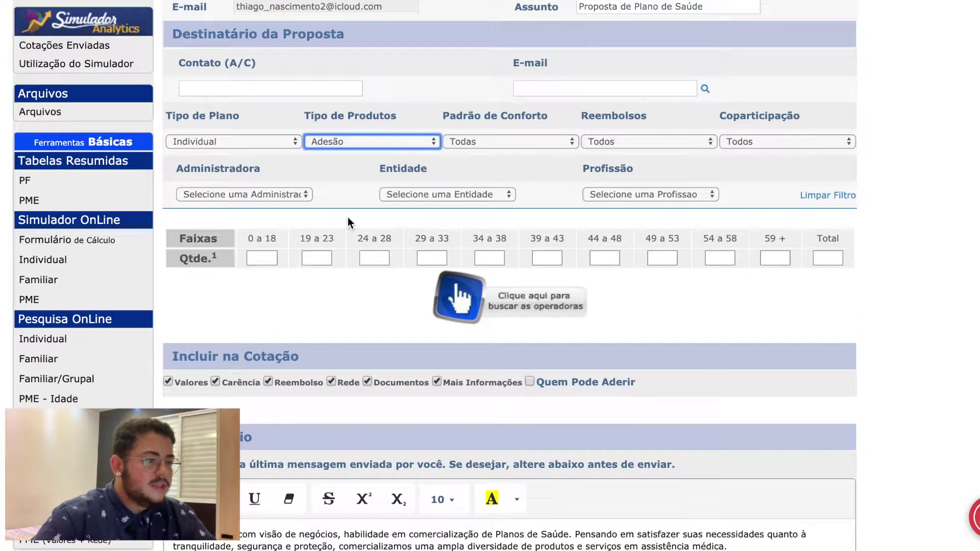
scroll(348, 217, "up", 1)
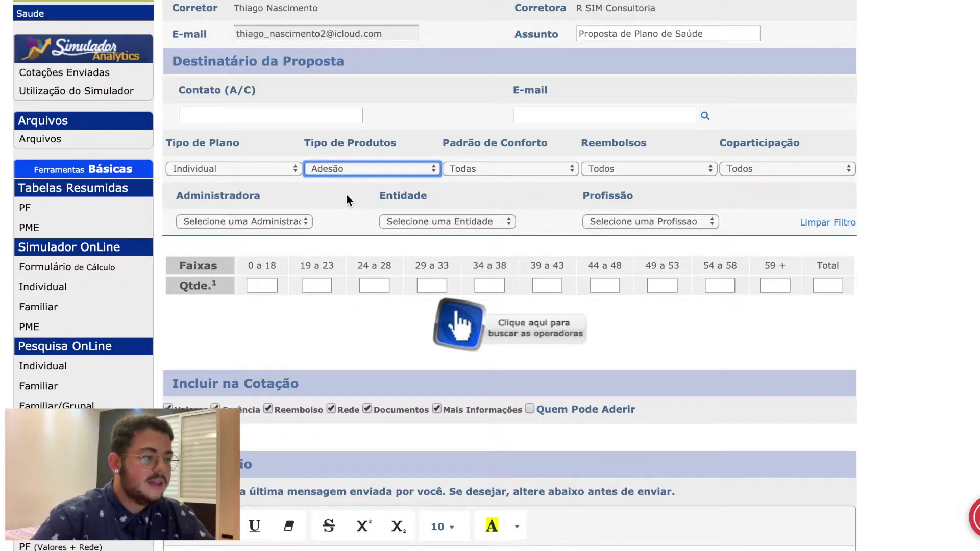
Step: Examine the Administradora, Entidade and Profissão filters offered for Adesão products
left_click(633, 222)
left_click(583, 221)
left_click(468, 220)
left_click(559, 213)
left_click_drag(387, 197, 458, 196)
left_click(238, 208)
left_click_drag(272, 203, 313, 202)
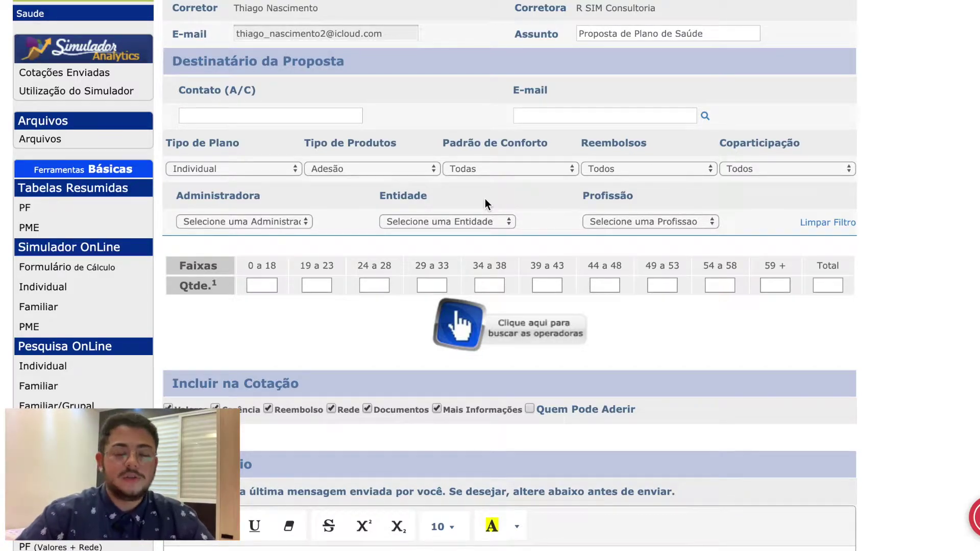
left_click(498, 220)
left_click(465, 221)
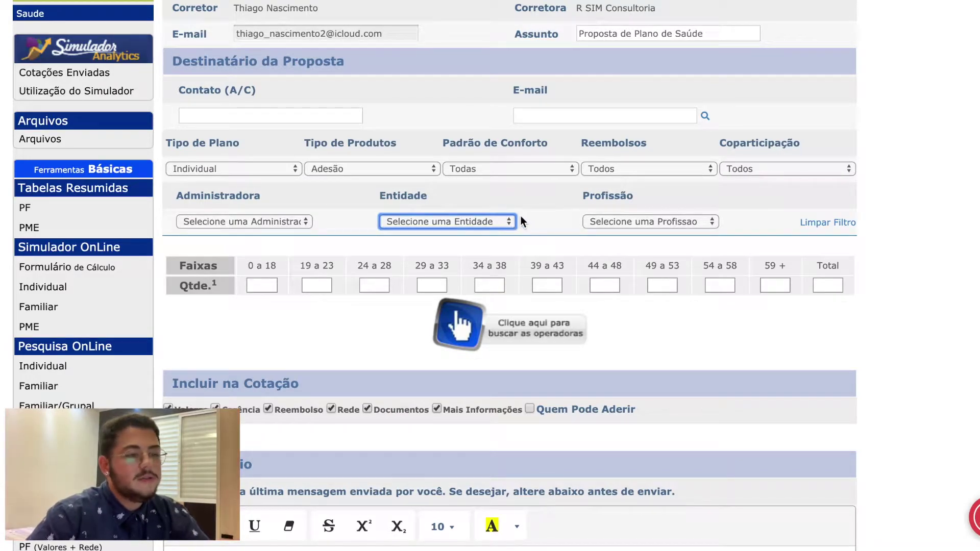
left_click(615, 221)
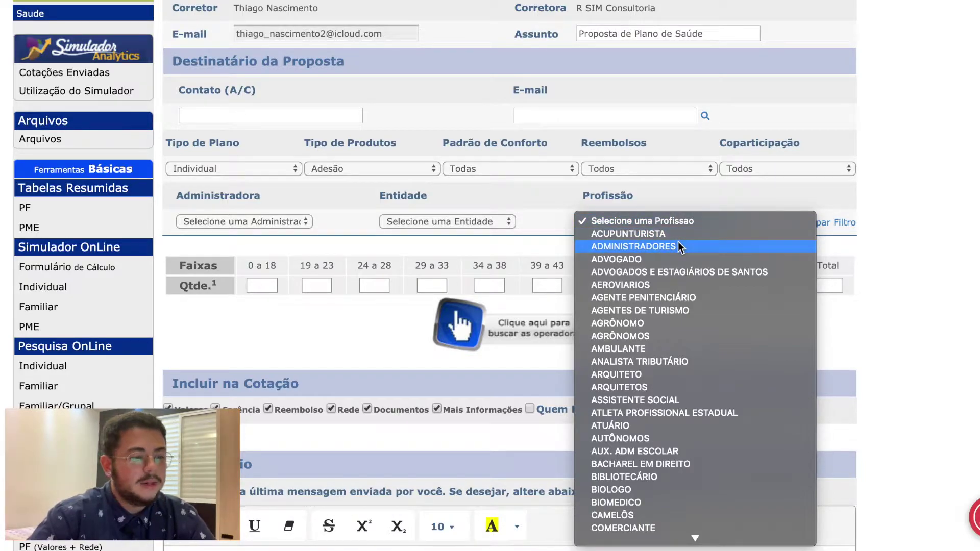
key("Escape")
left_click(573, 225)
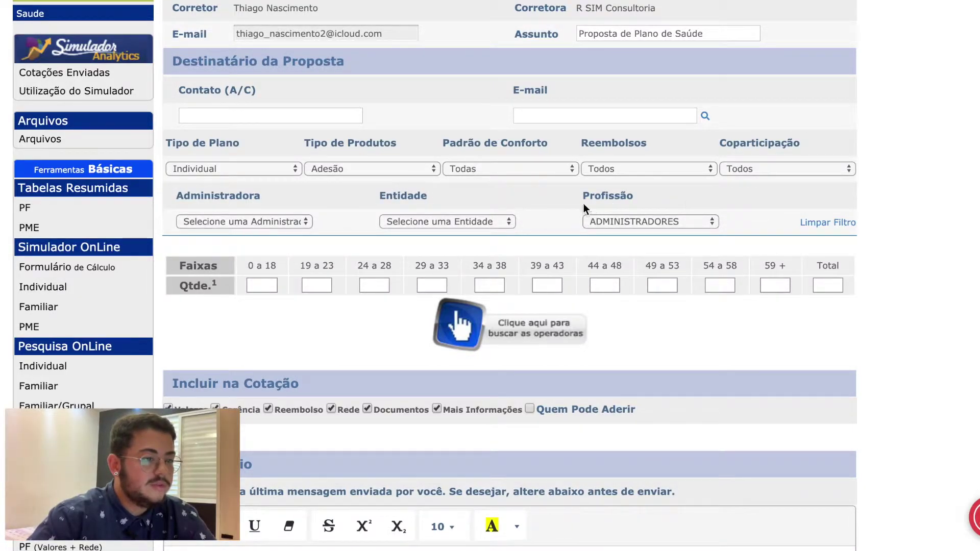
left_click(635, 221)
left_click(639, 196)
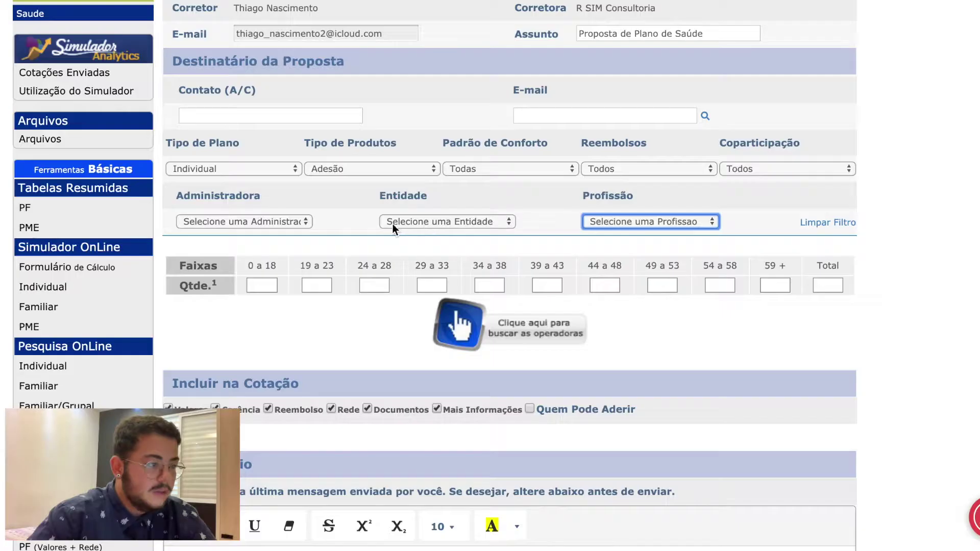
Step: Look through the full, unfiltered option lists for Administradora and Entidade
left_click(283, 225)
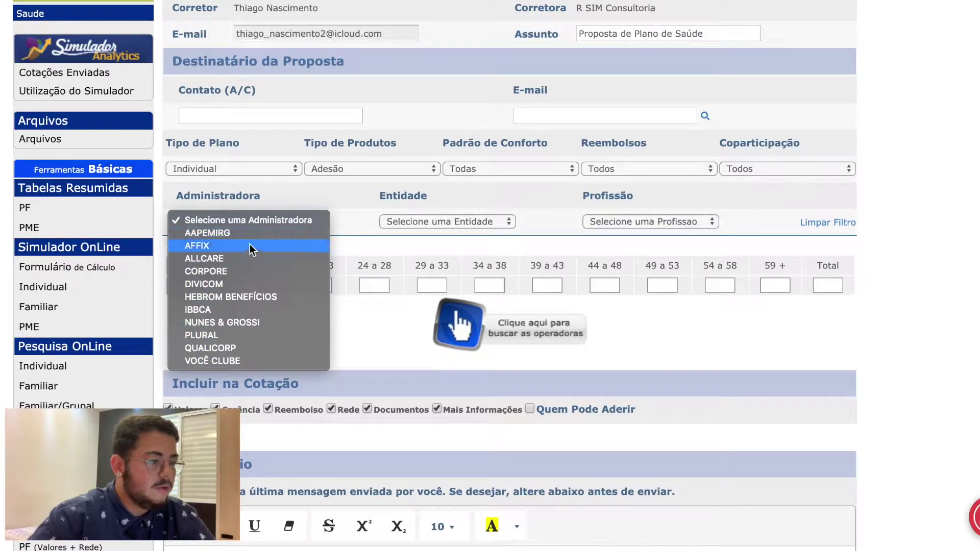
left_click(293, 220)
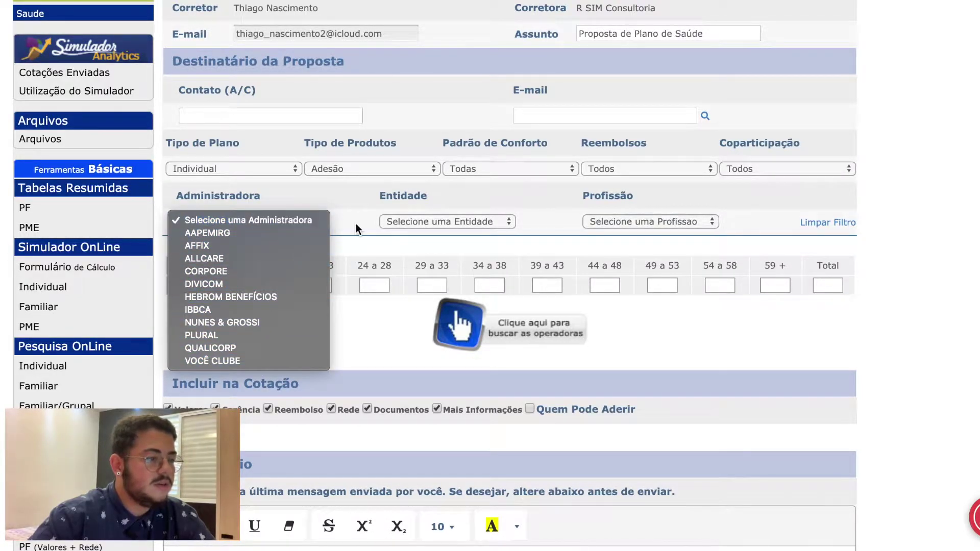
left_click(436, 227)
scroll(484, 359, "down", 20)
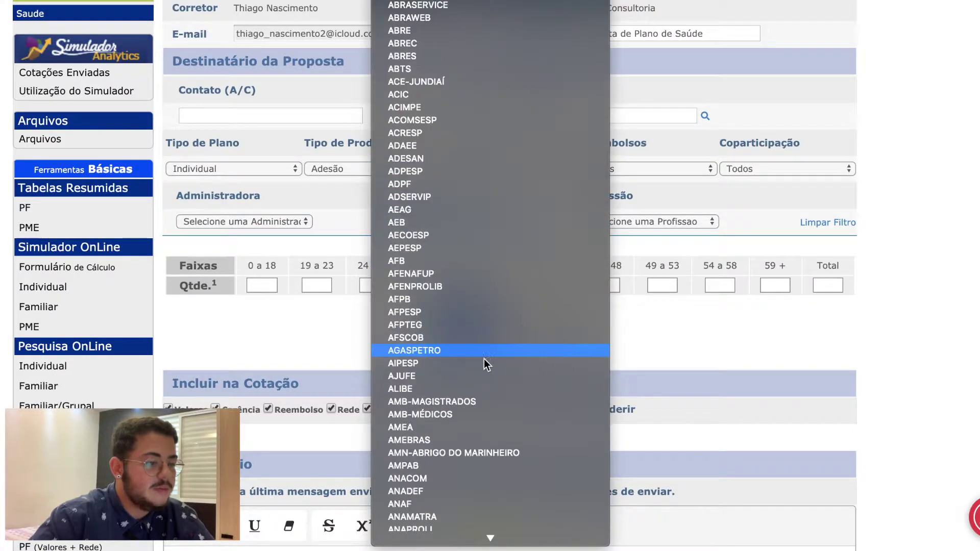
scroll(482, 372, "down", 10)
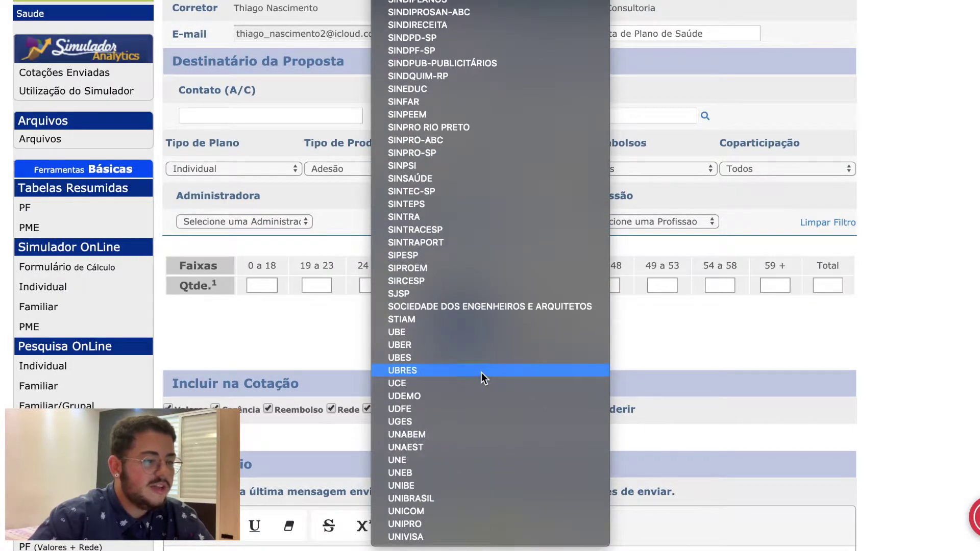
left_click(642, 331)
Step: Set the profession filter to ADMINISTRADORES and check which entities are offered for it
left_click(636, 223)
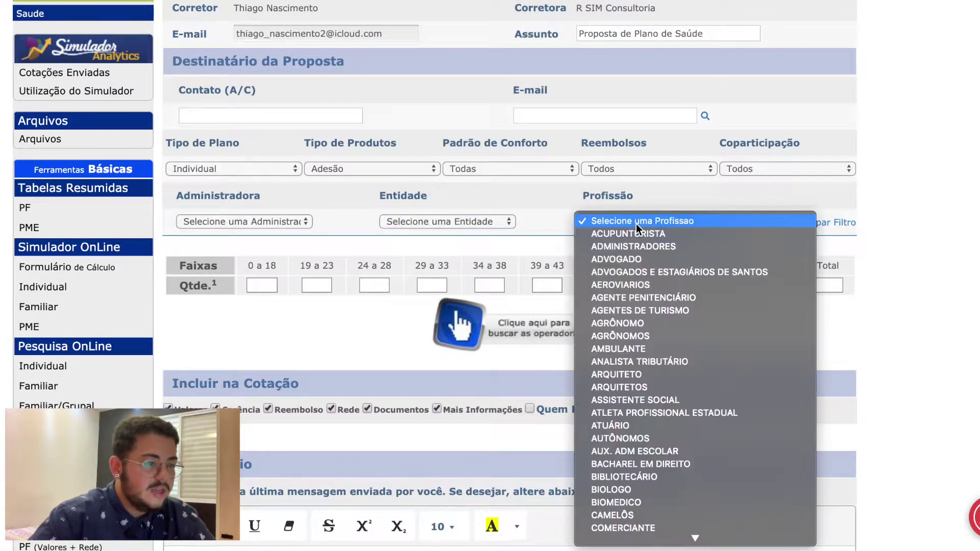
left_click(671, 246)
left_click(483, 219)
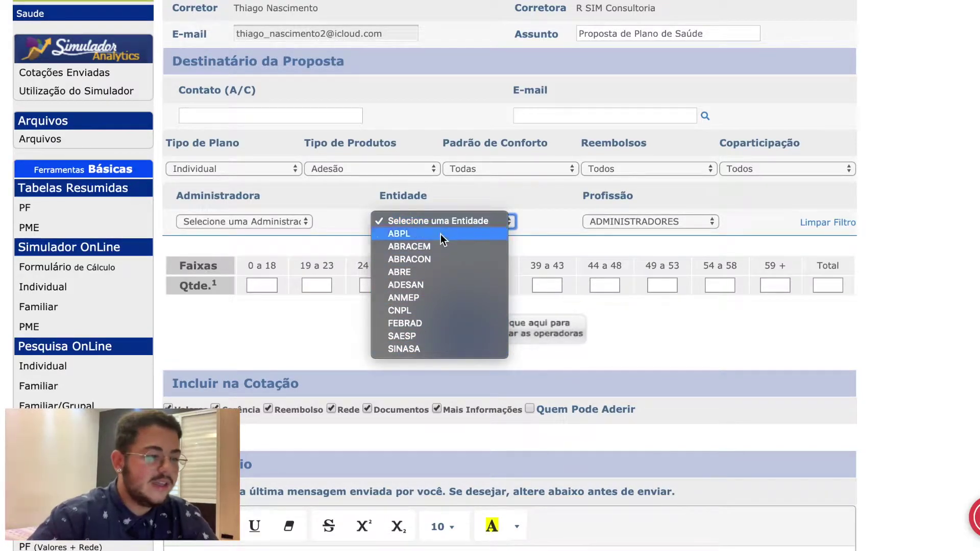
left_click(343, 222)
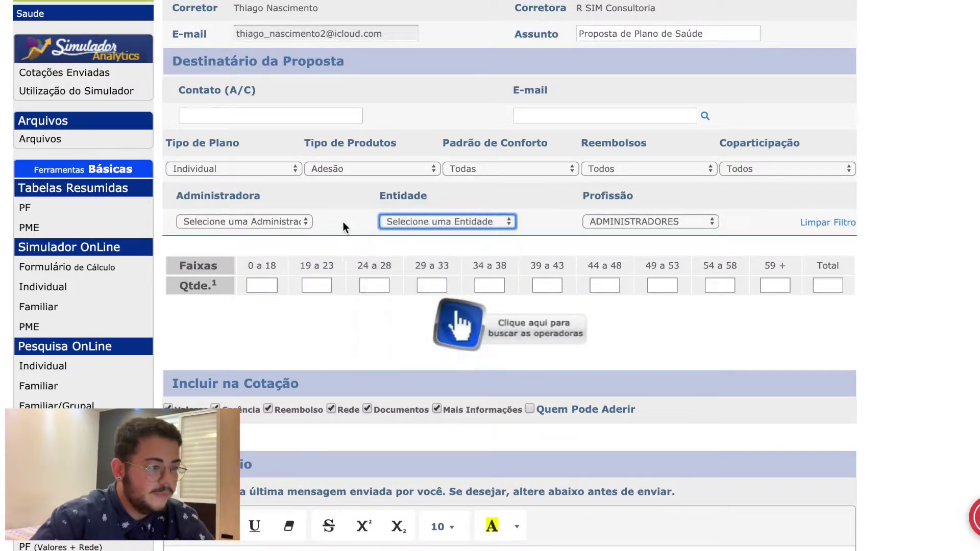
Step: Filter the quote by the entity ABPL and the administrator ALLCARE
left_click(401, 223)
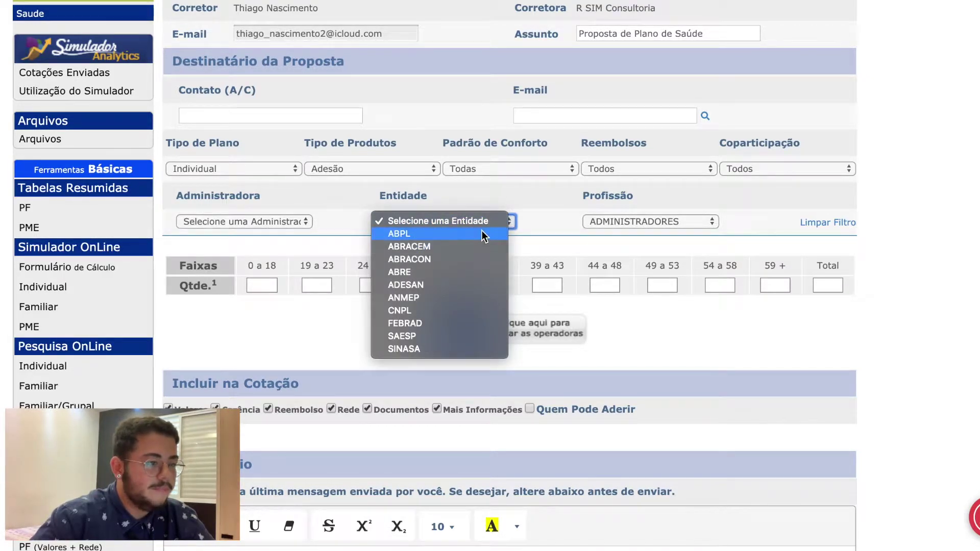
left_click(459, 235)
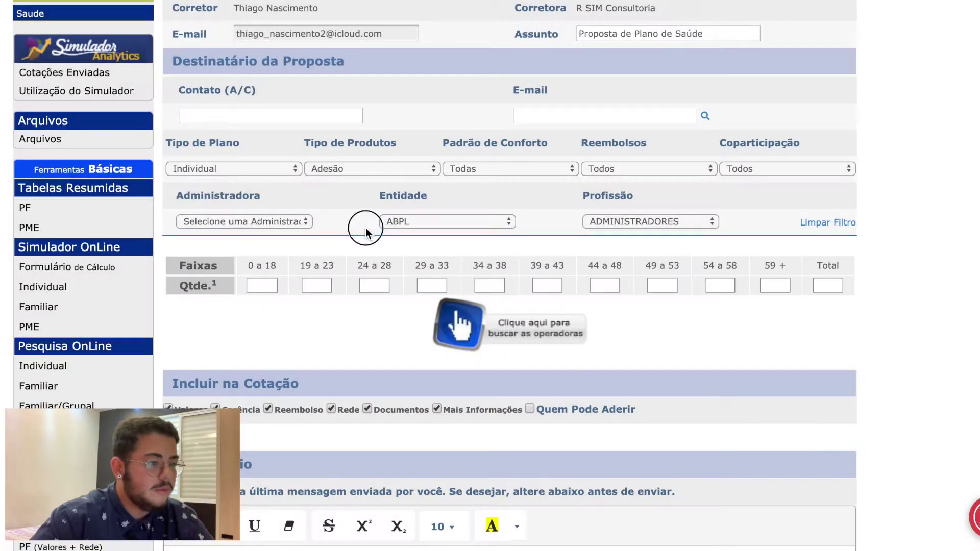
left_click(294, 220)
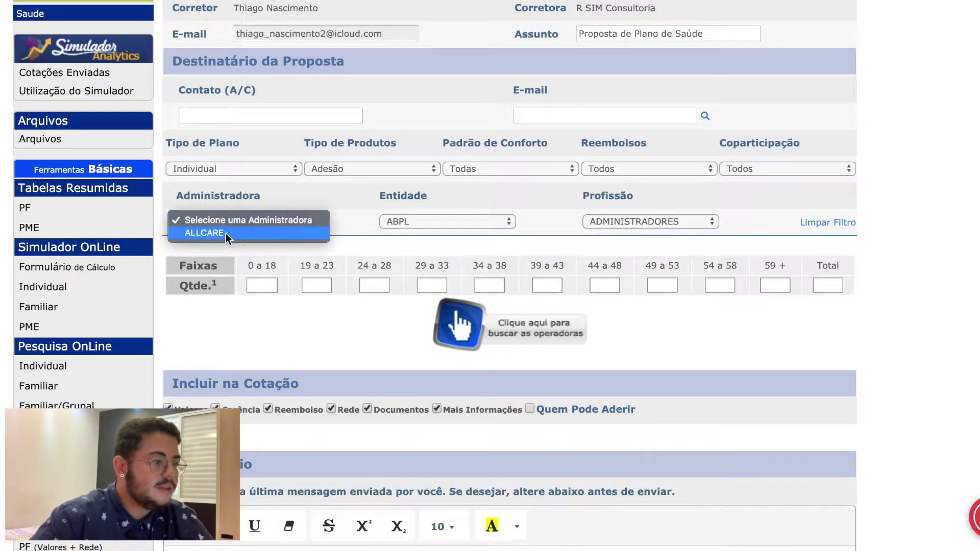
left_click(282, 233)
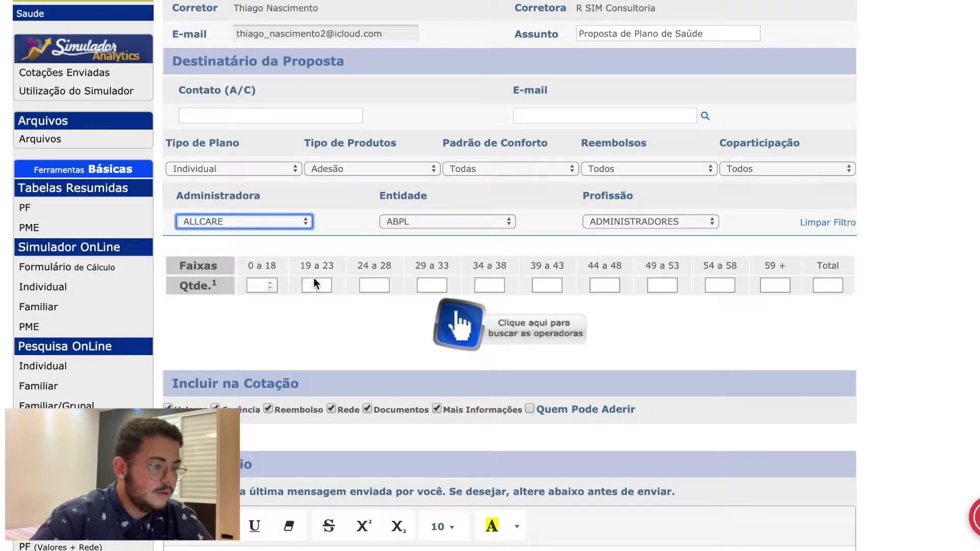
Step: Enter a quantity of 1 for the 19 a 23 age band and search for the available operators
left_click(329, 284)
type("1")
left_click(485, 329)
Step: Review the list of Adesão operators offered for selection, including the coparticipation variants
scroll(486, 332, "down", 4)
scroll(484, 332, "down", 3)
scroll(484, 332, "up", 3)
scroll(459, 327, "down", 2)
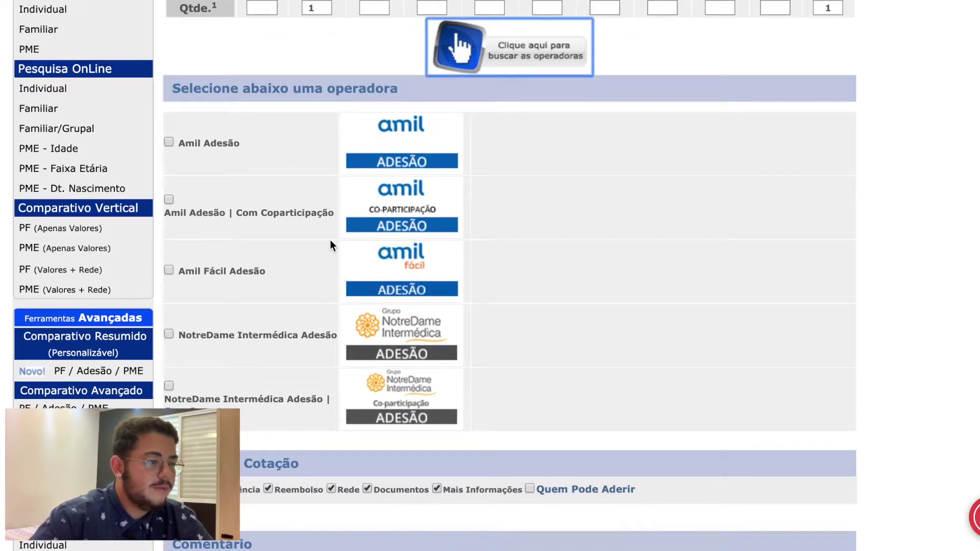
scroll(306, 266, "down", 2)
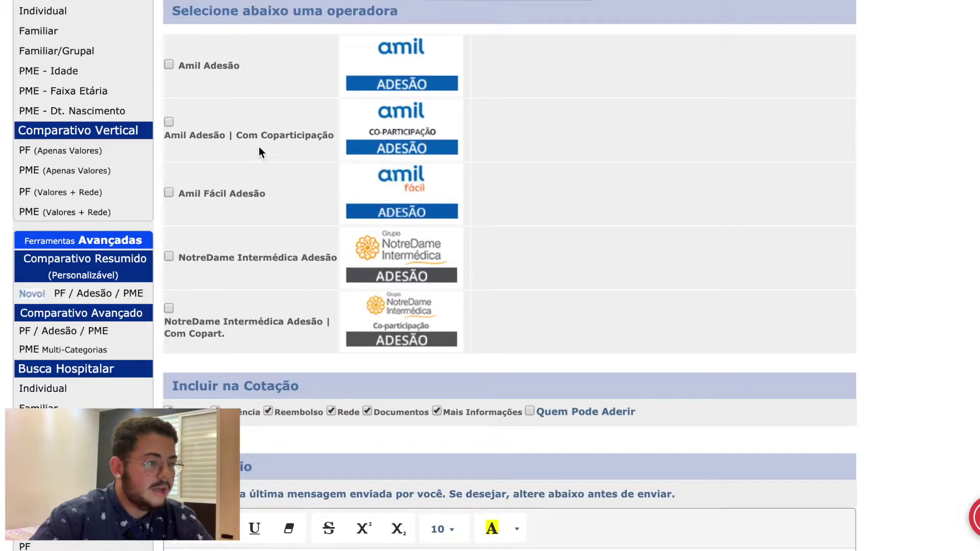
left_click_drag(277, 193, 179, 193)
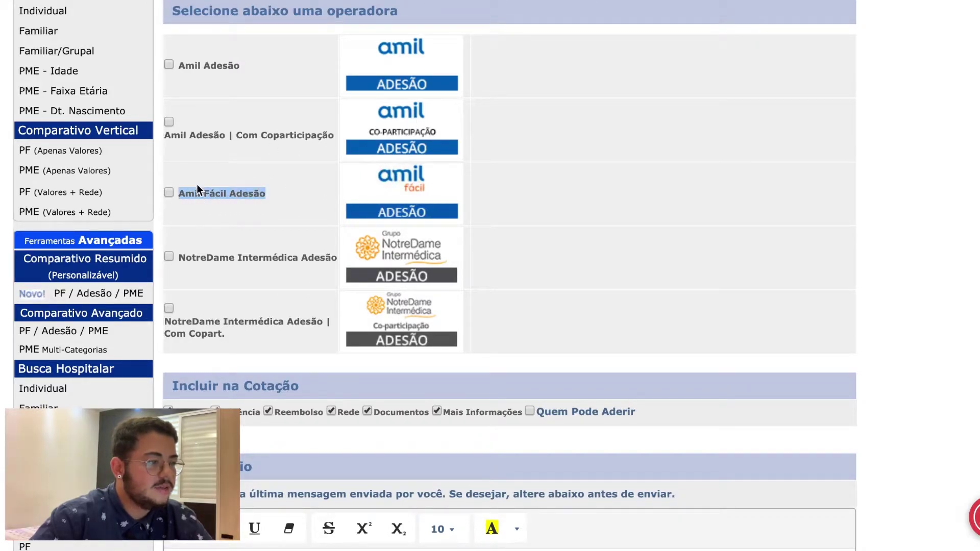
left_click_drag(185, 137, 326, 143)
scroll(302, 235, "down", 3)
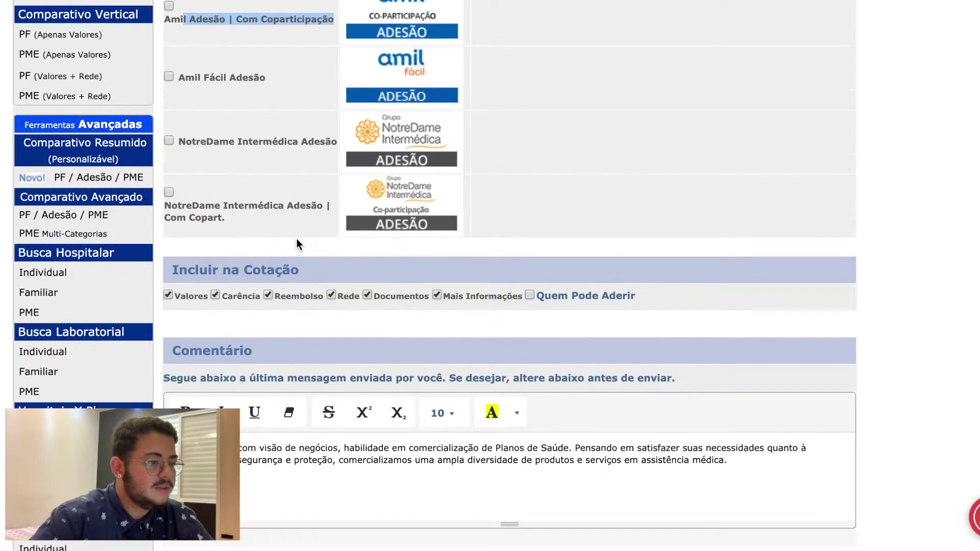
scroll(283, 207, "up", 1)
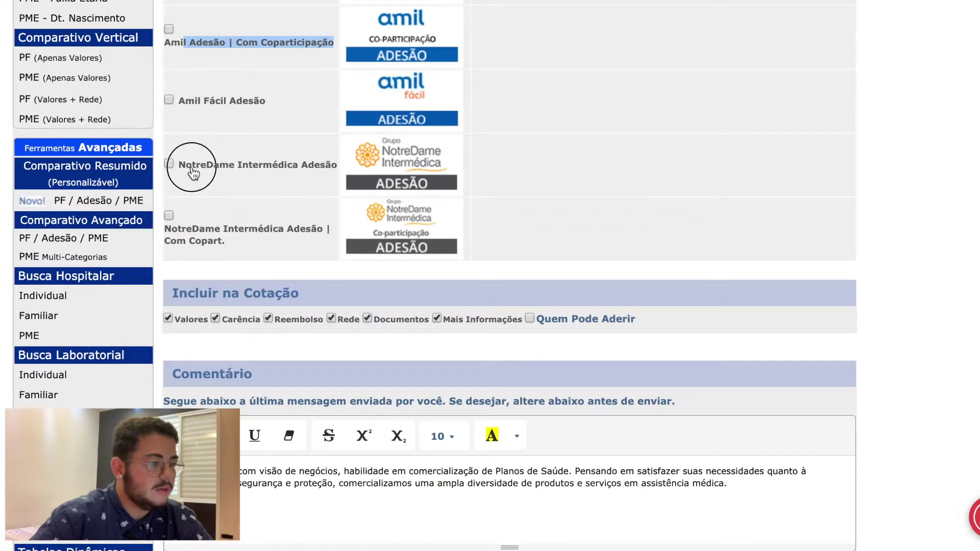
left_click_drag(192, 165, 289, 170)
left_click_drag(236, 243, 193, 228)
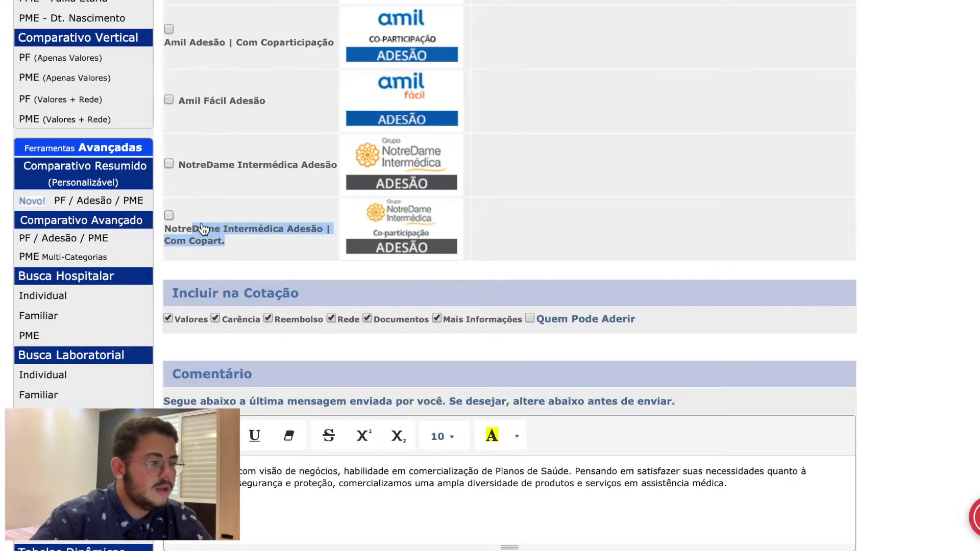
Step: Clear the Administradora and Entidade filters, resetting both to their unselected option
scroll(222, 208, "up", 3)
scroll(222, 207, "up", 5)
left_click(321, 200)
scroll(324, 203, "up", 2)
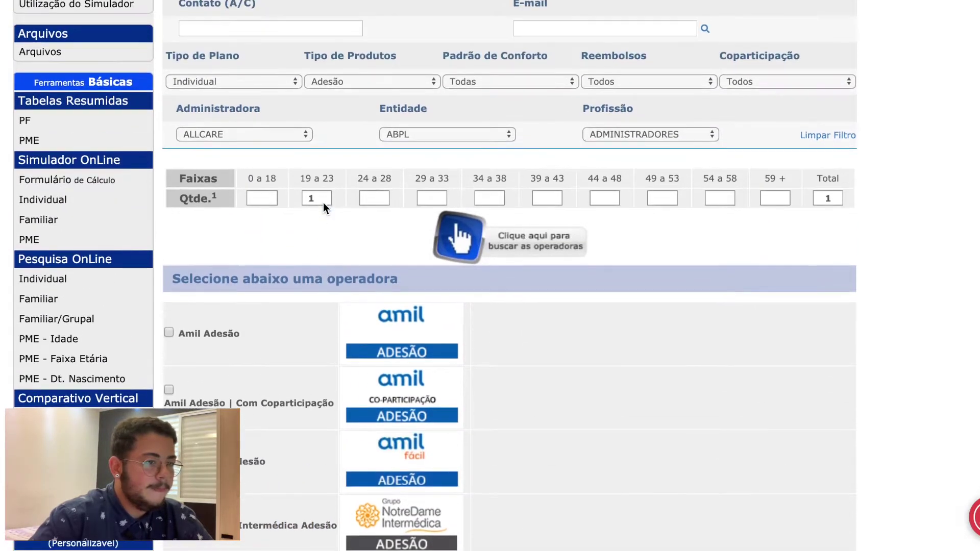
left_click(413, 143)
left_click(284, 155)
left_click(288, 144)
left_click(288, 130)
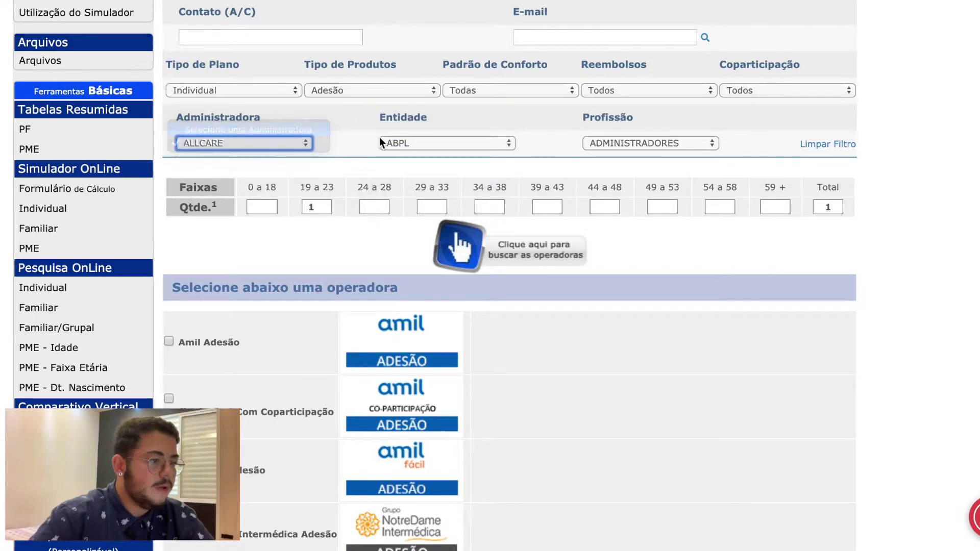
left_click(406, 142)
left_click(404, 131)
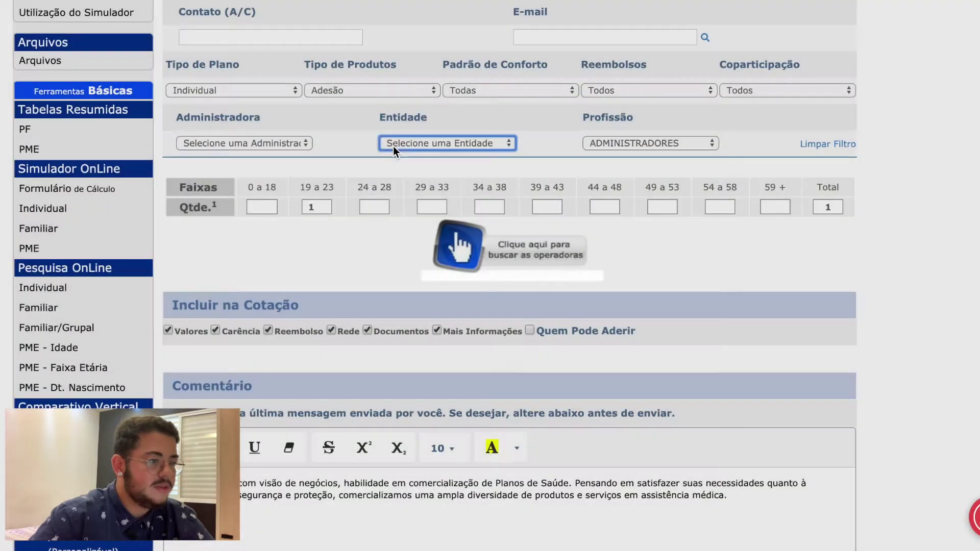
Step: Filter the quote by the entity ABRACEM and the administrator QUALICORP, and search for the available operators
left_click(448, 150)
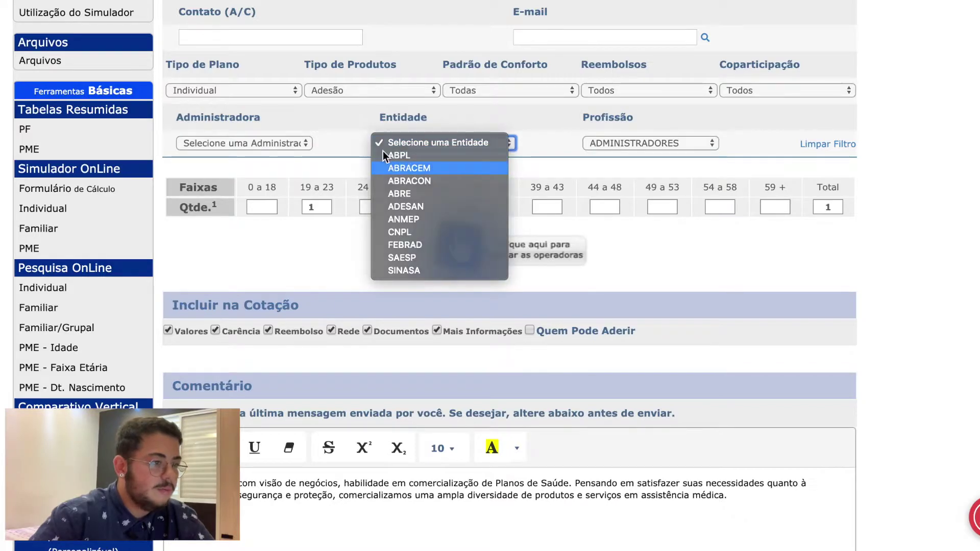
left_click(402, 161)
left_click(294, 145)
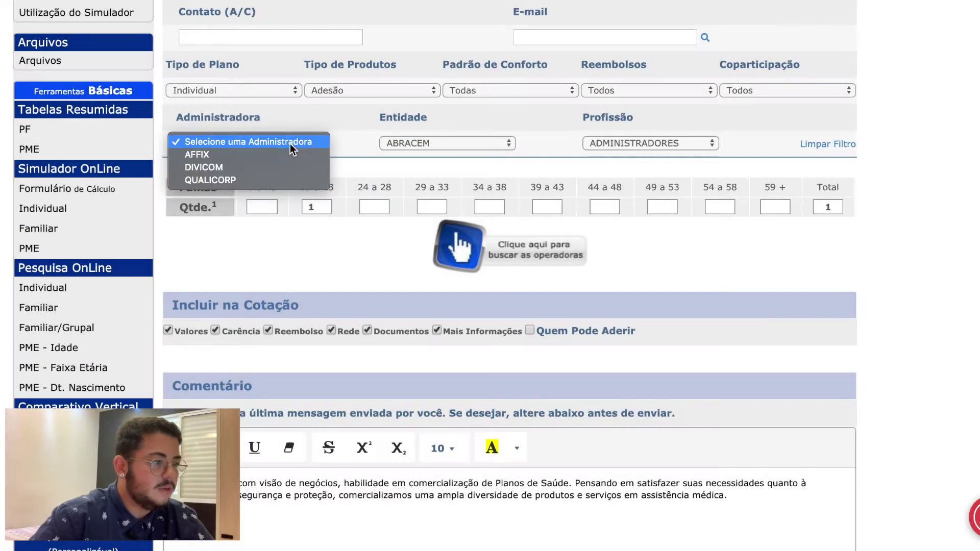
left_click(265, 180)
left_click(467, 243)
scroll(474, 251, "down", 5)
scroll(474, 245, "up", 5)
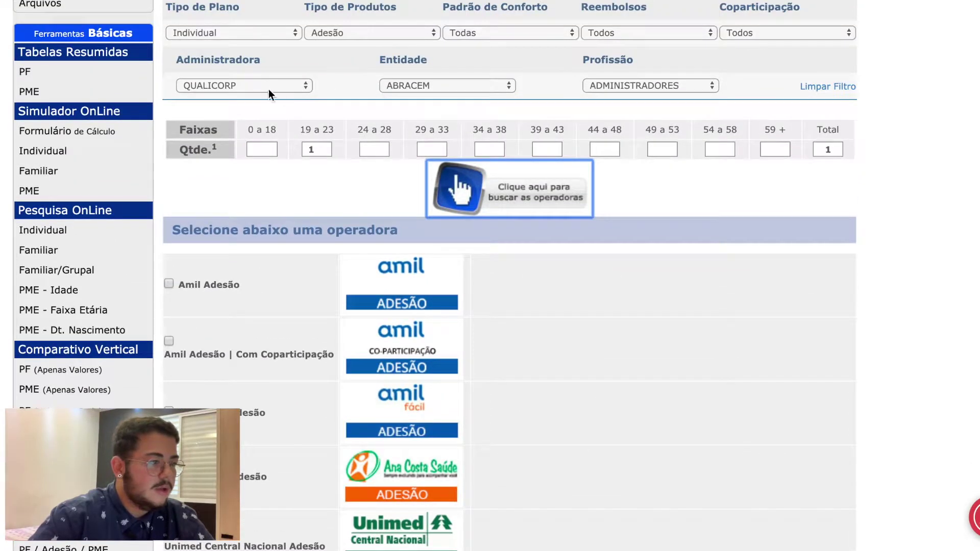
Step: Review the operators offered for ABRACEM through QUALICORP, including the Unimed entries, and check the entity options for this administrator
left_click(411, 87)
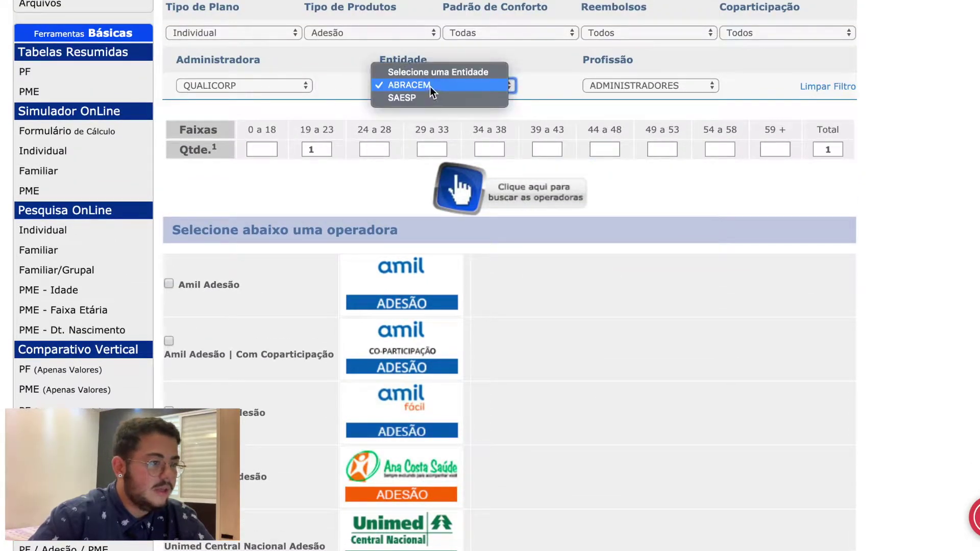
left_click(408, 86)
scroll(351, 88, "down", 1)
scroll(345, 90, "down", 2)
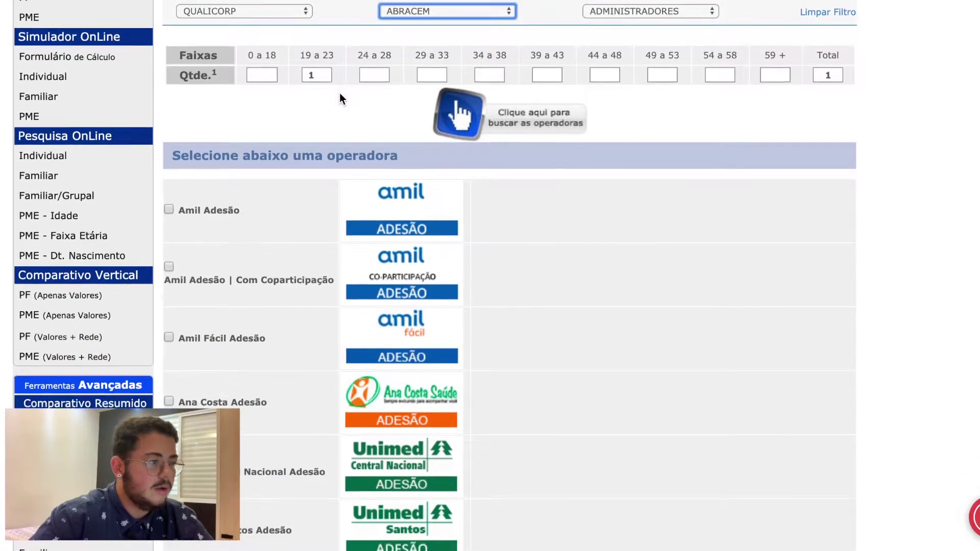
scroll(255, 90, "up", 3)
scroll(278, 100, "down", 5)
scroll(297, 122, "down", 5)
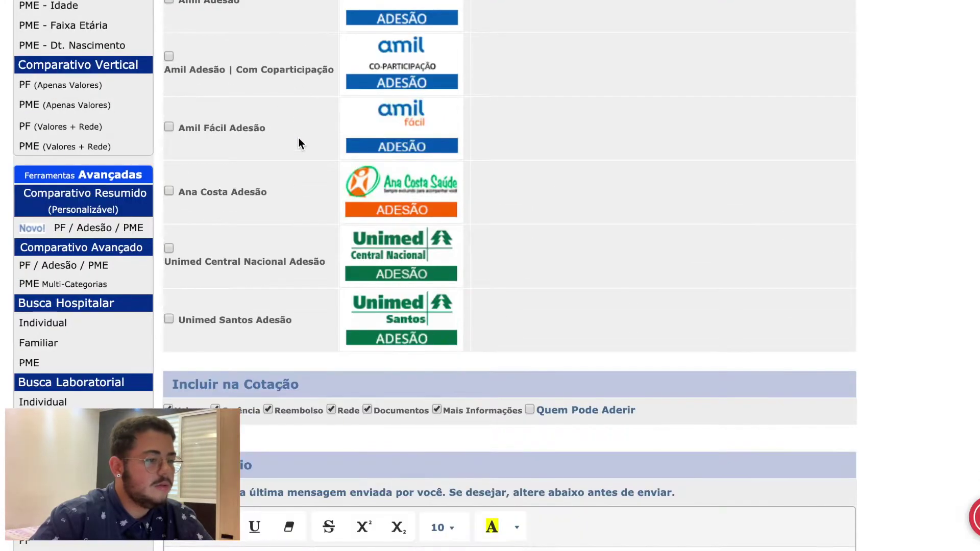
left_click(322, 265)
left_click_drag(171, 261, 400, 264)
scroll(397, 256, "up", 6)
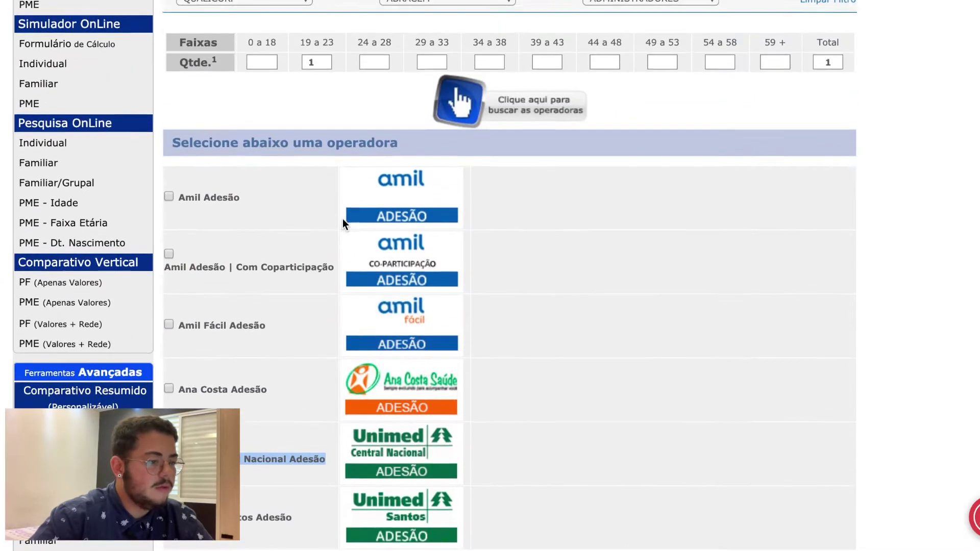
scroll(322, 223, "down", 4)
left_click_drag(270, 253, 185, 258)
scroll(253, 242, "up", 6)
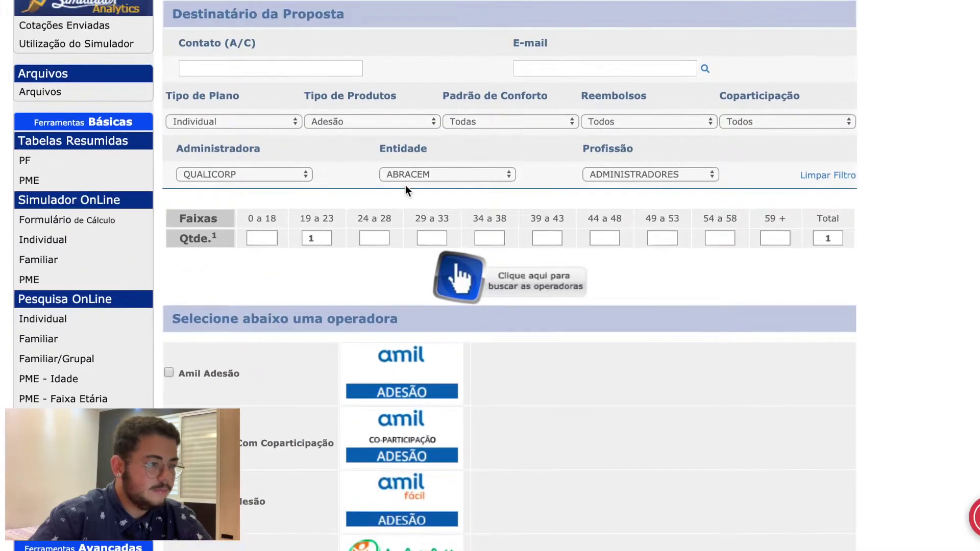
Step: Change the entity filter to SAESP and search for the available operators again
left_click(415, 177)
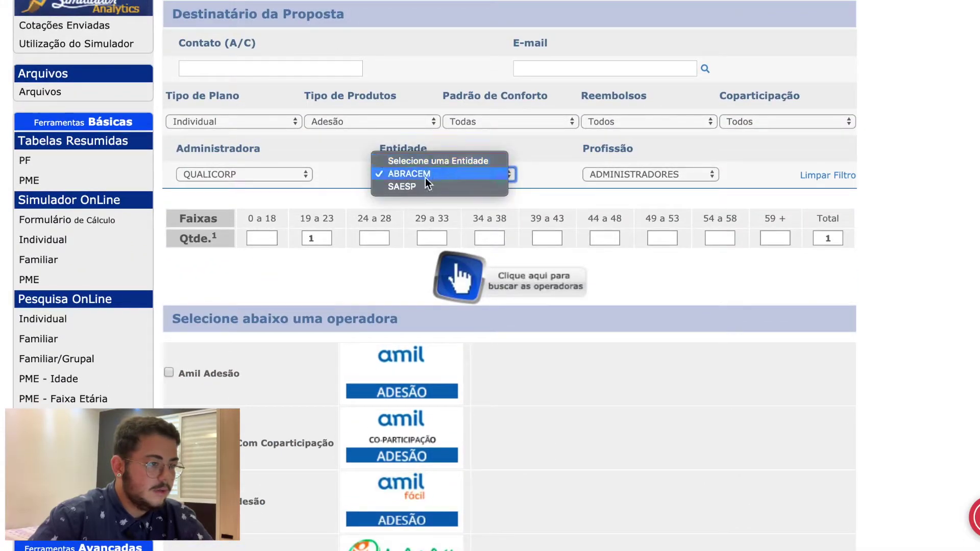
left_click(425, 189)
left_click(469, 249)
scroll(469, 247, "up", 8)
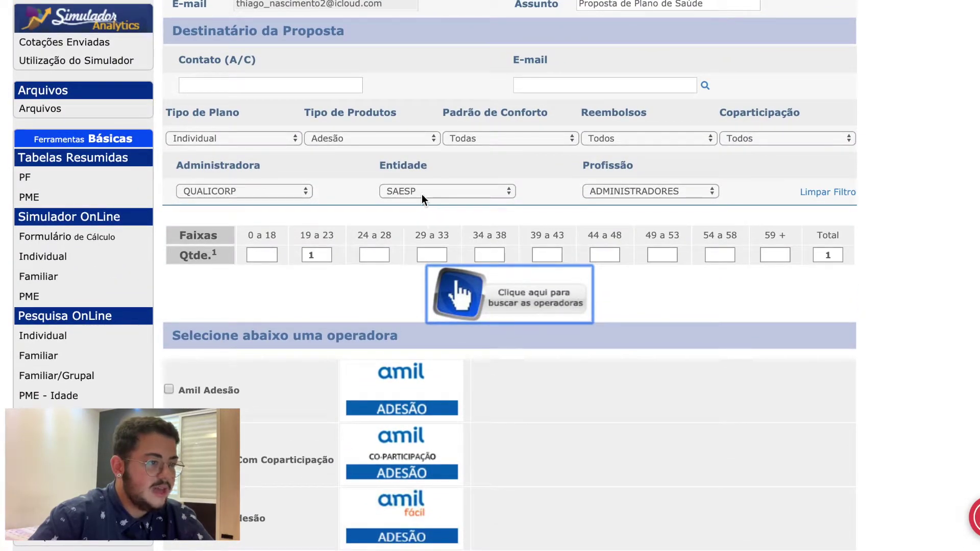
Step: Review the operators offered for SAESP through QUALICORP, including the Amil, Bradesco, SulAmérica and Unimed options
scroll(348, 274, "down", 5)
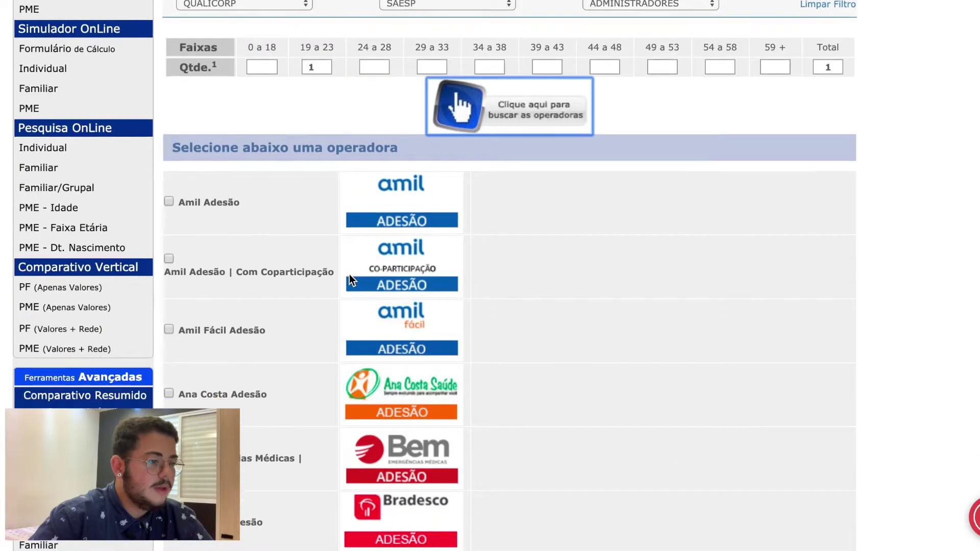
scroll(259, 113, "down", 5)
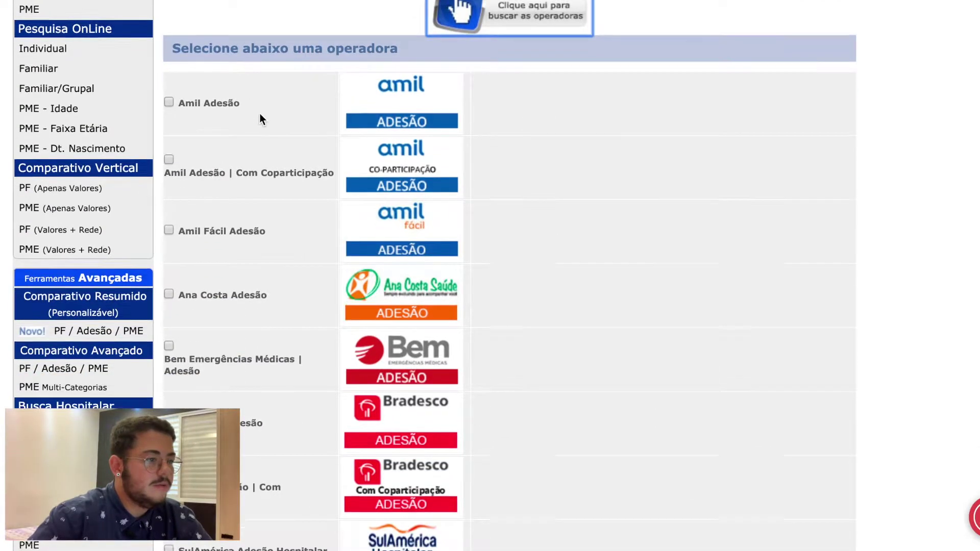
left_click_drag(189, 125, 208, 137)
left_click(249, 108)
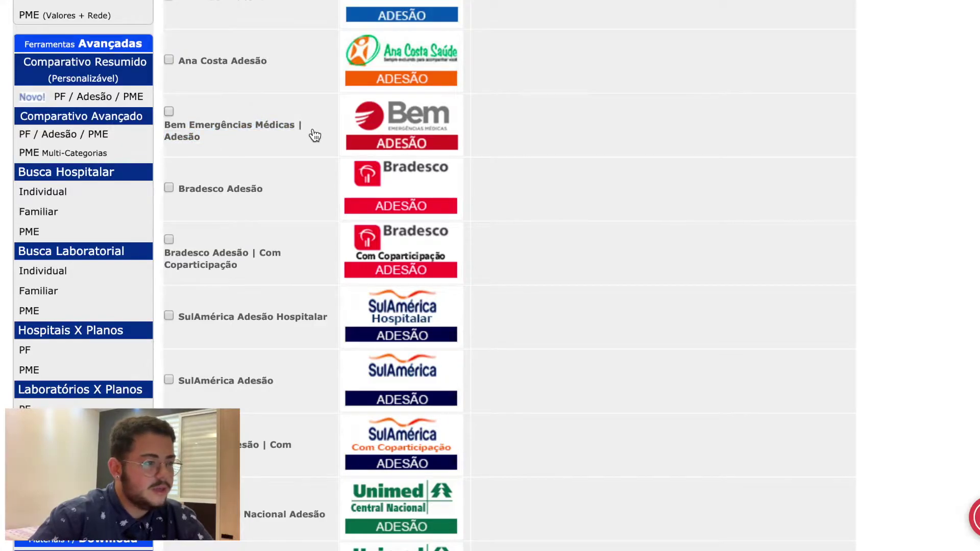
scroll(312, 131, "down", 1)
left_click_drag(262, 147, 199, 147)
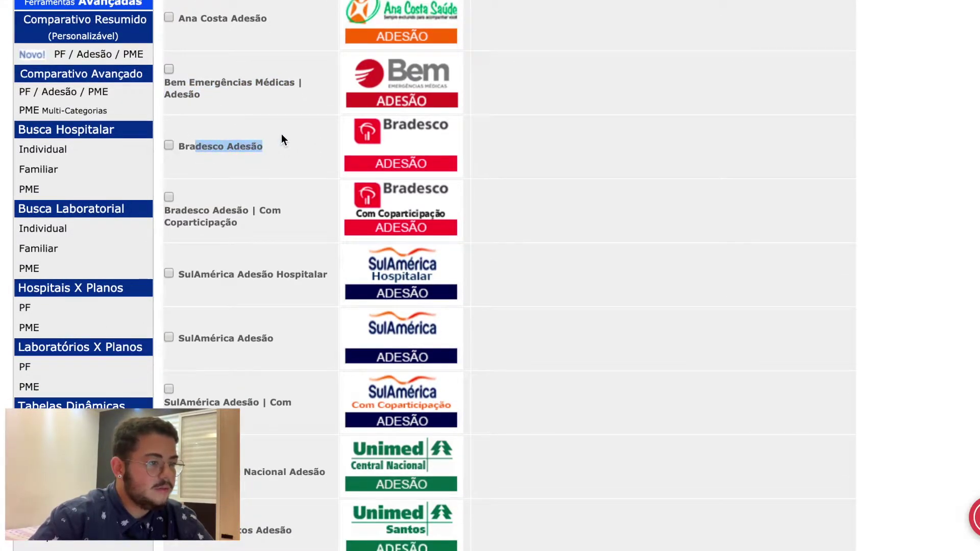
scroll(281, 134, "down", 2)
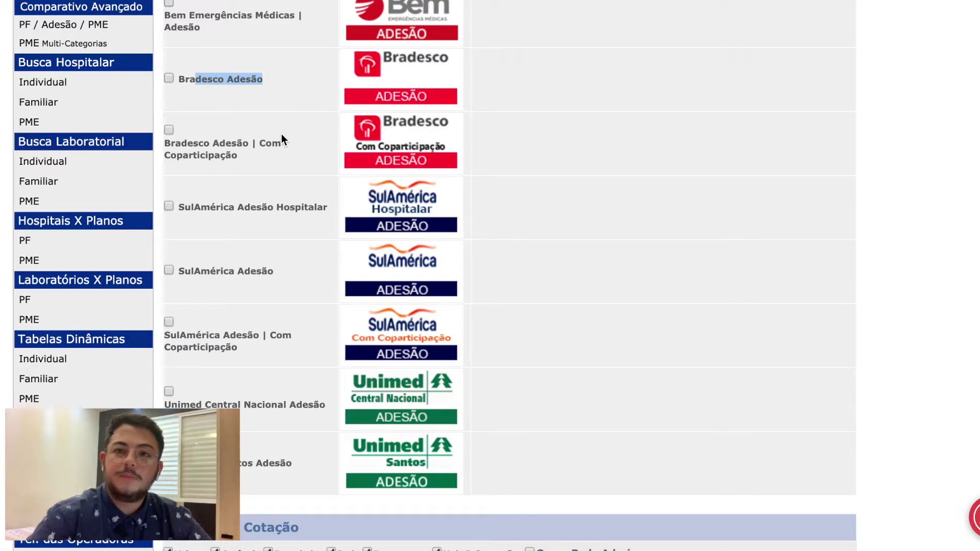
scroll(335, 158, "down", 1)
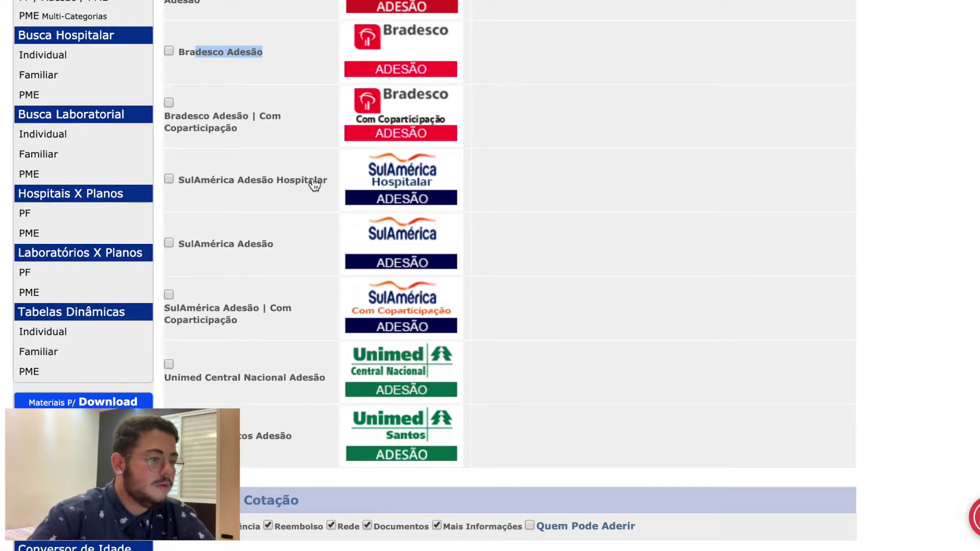
scroll(268, 199, "down", 2)
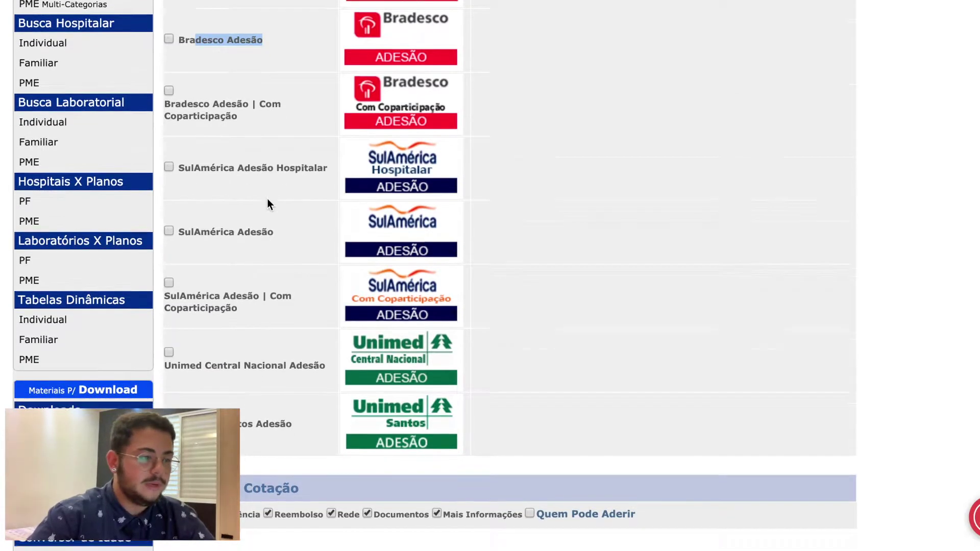
scroll(261, 260, "up", 10)
scroll(261, 257, "up", 5)
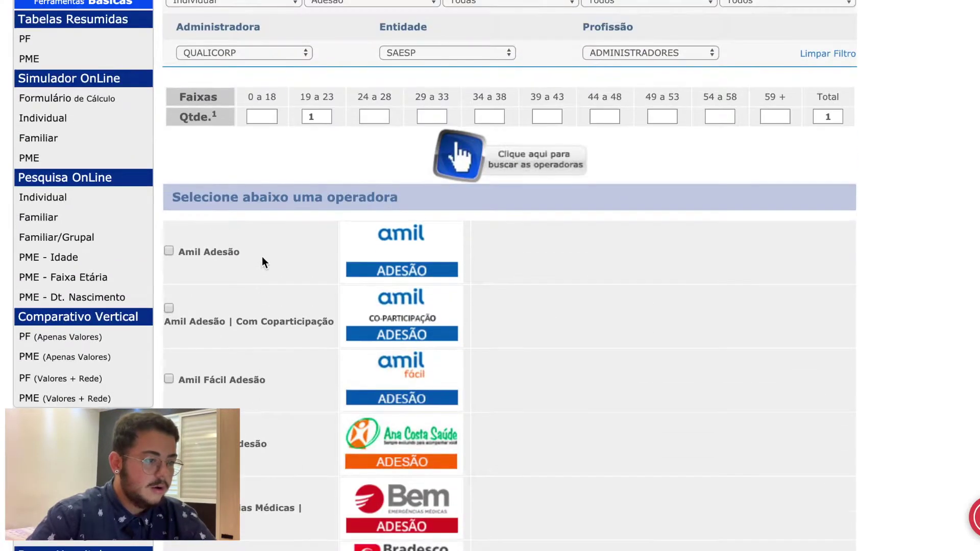
scroll(398, 154, "up", 1)
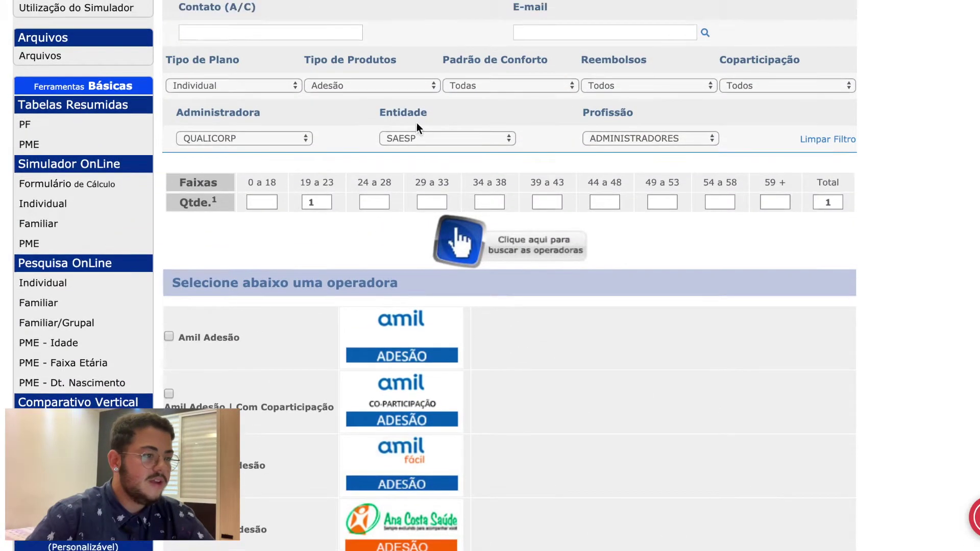
left_click(439, 138)
left_click(399, 152)
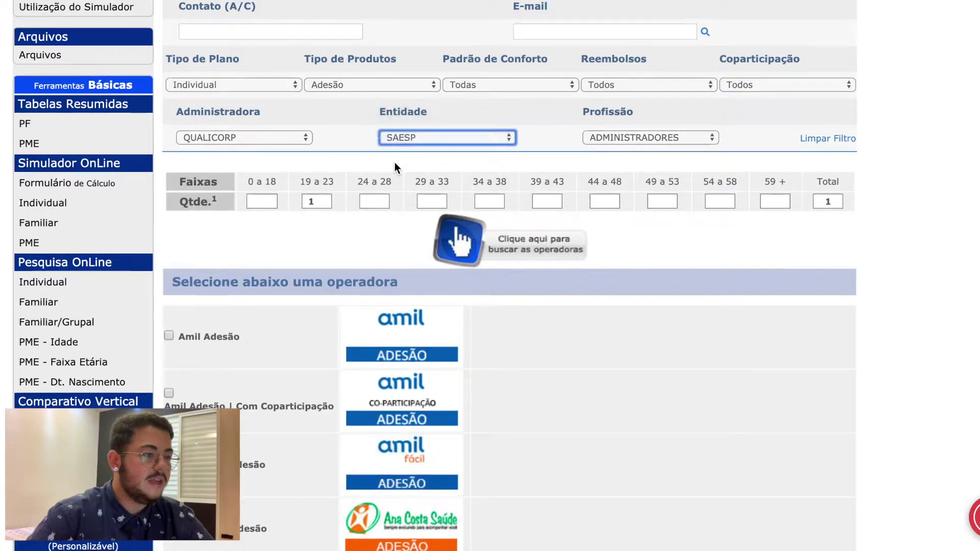
scroll(403, 174, "down", 5)
scroll(399, 218, "down", 3)
scroll(406, 220, "up", 8)
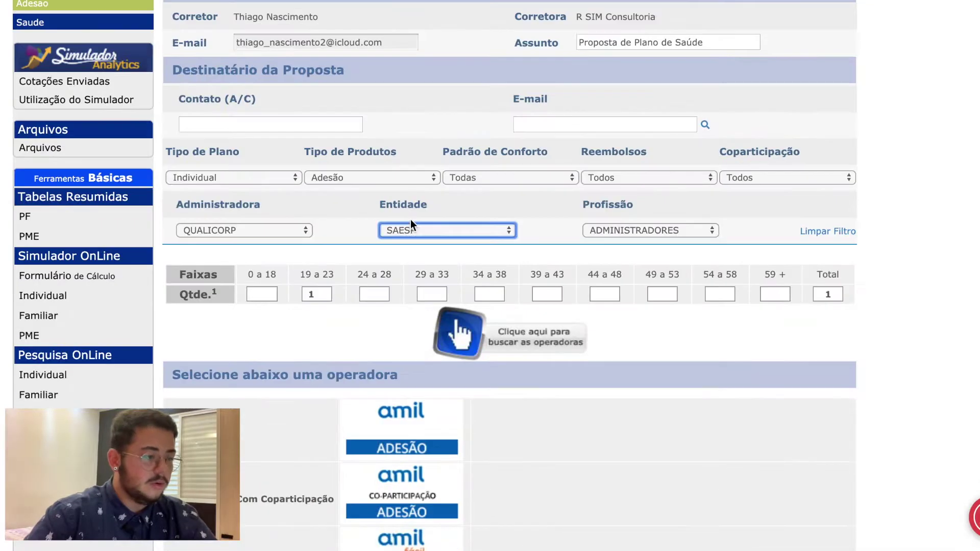
Step: Clear the Entidade and Profissão filters and check which administrators can be chosen, keeping QUALICORP
left_click(440, 228)
left_click(438, 202)
left_click(632, 230)
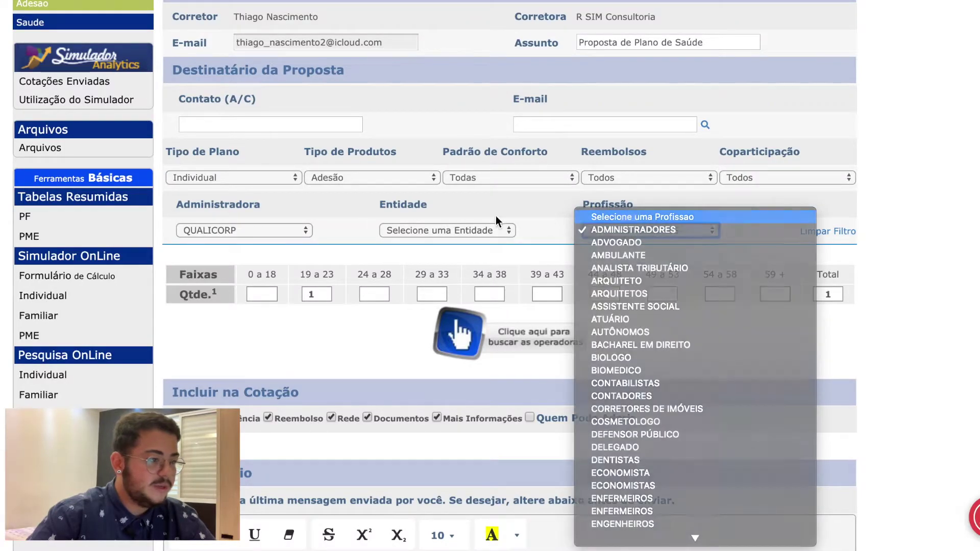
left_click(638, 213)
left_click(265, 230)
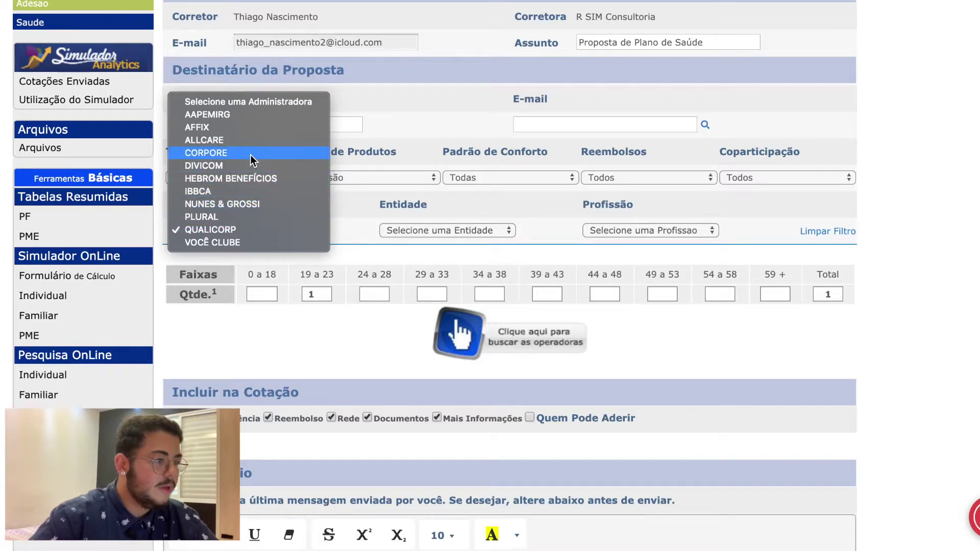
left_click(345, 238)
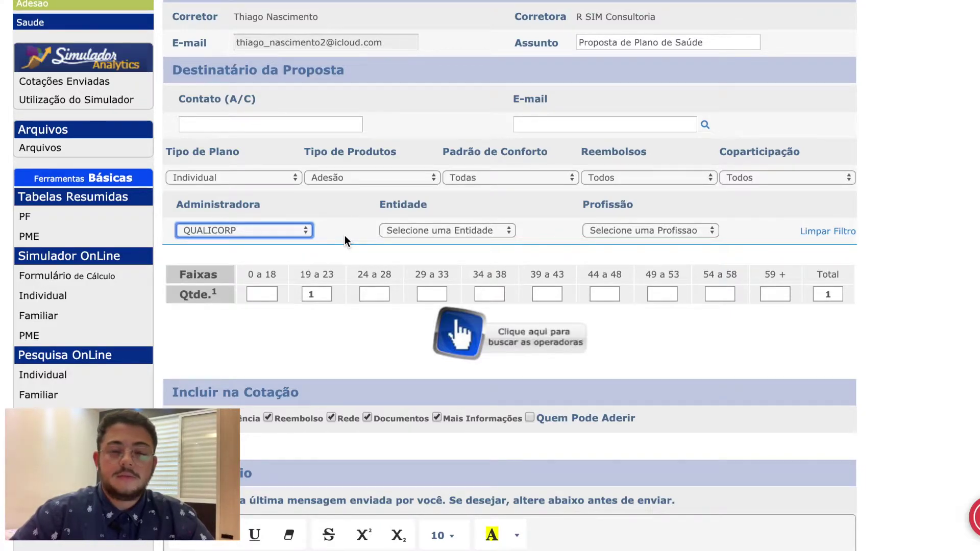
left_click(349, 232)
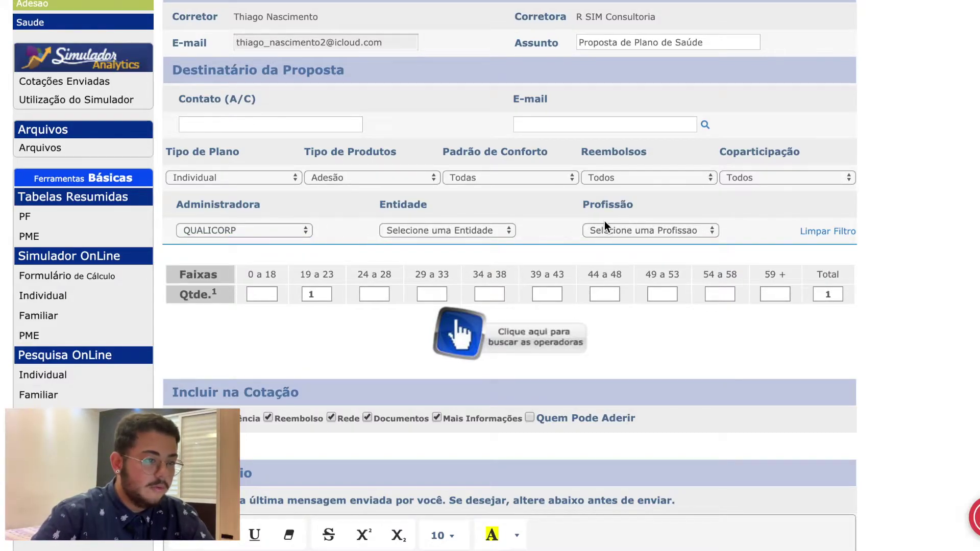
Step: Filter the quote by the profession ARQUITETO and the entity ABRACEM
left_click(632, 230)
scroll(658, 296, "down", 5)
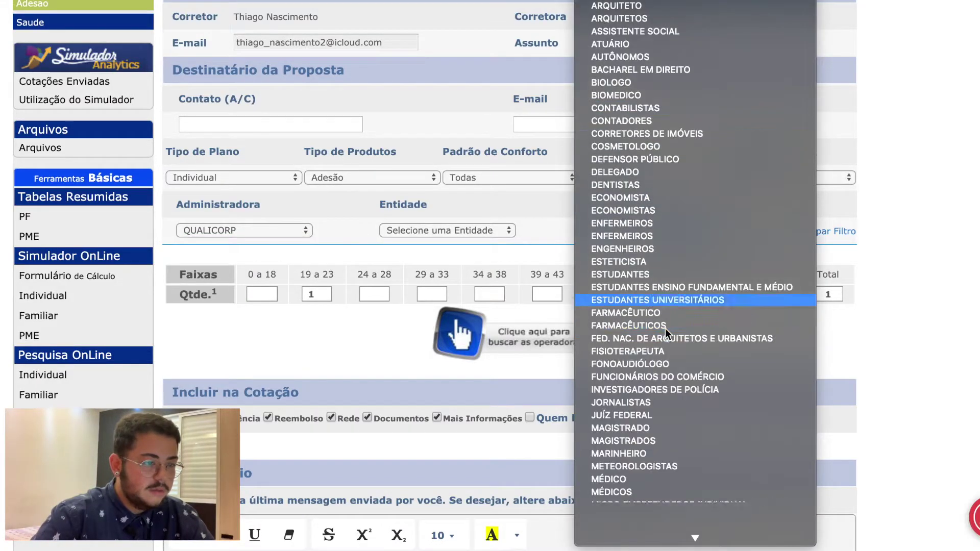
left_click(665, 10)
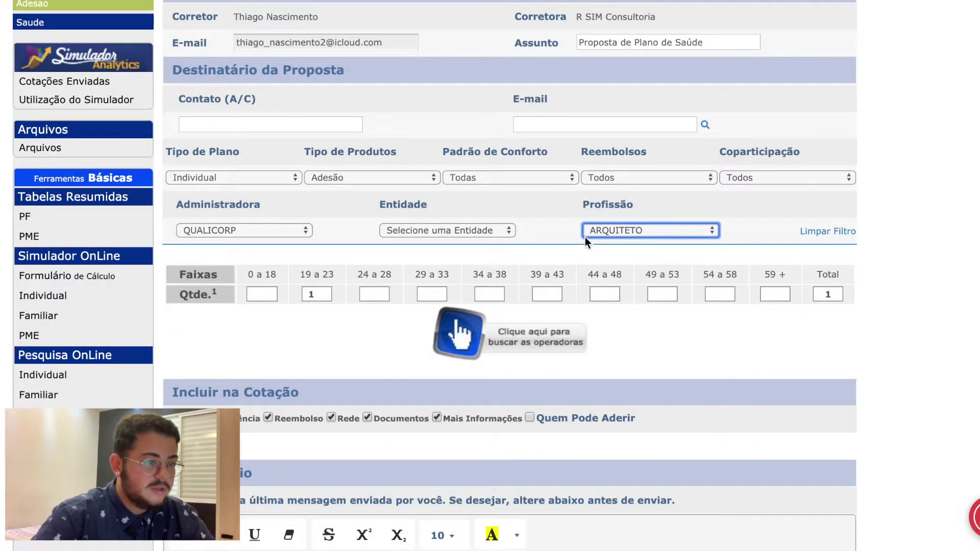
left_click(492, 234)
left_click(485, 242)
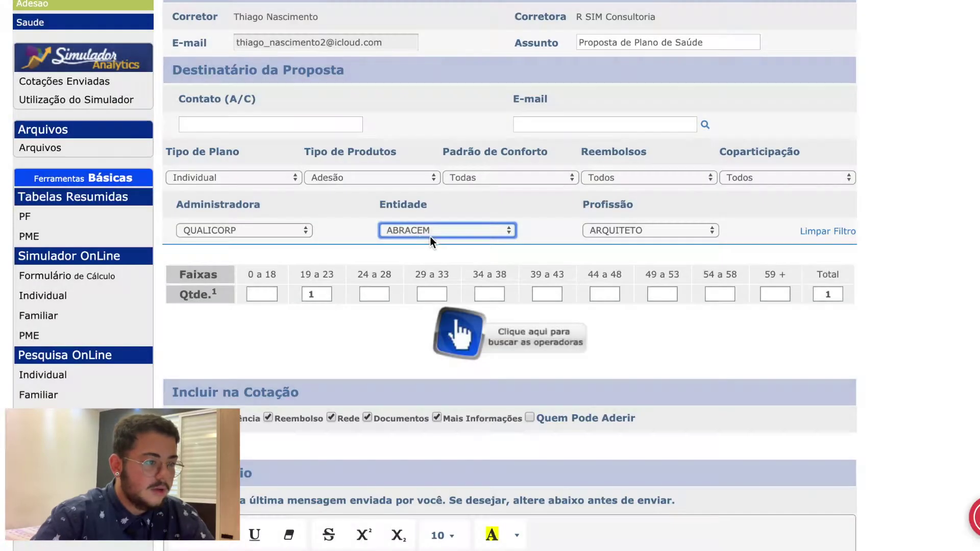
Step: Keep QUALICORP as the administrator, search for the available operators and review the list offered for ARQUITETO
left_click(291, 230)
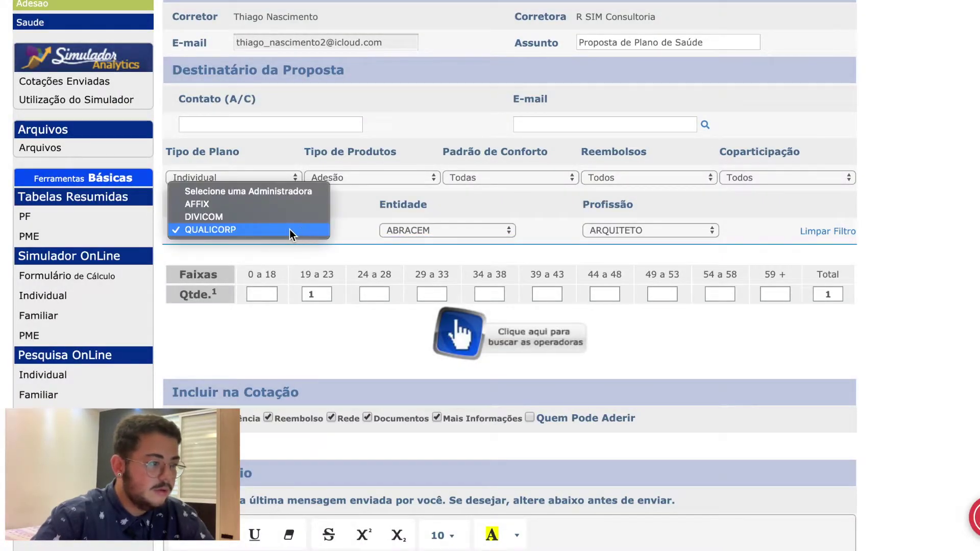
left_click(254, 228)
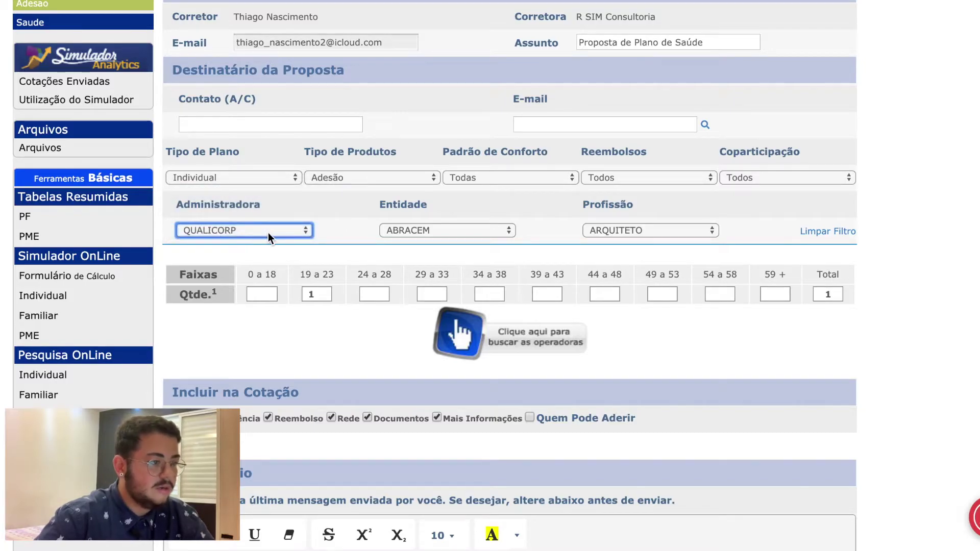
left_click(268, 232)
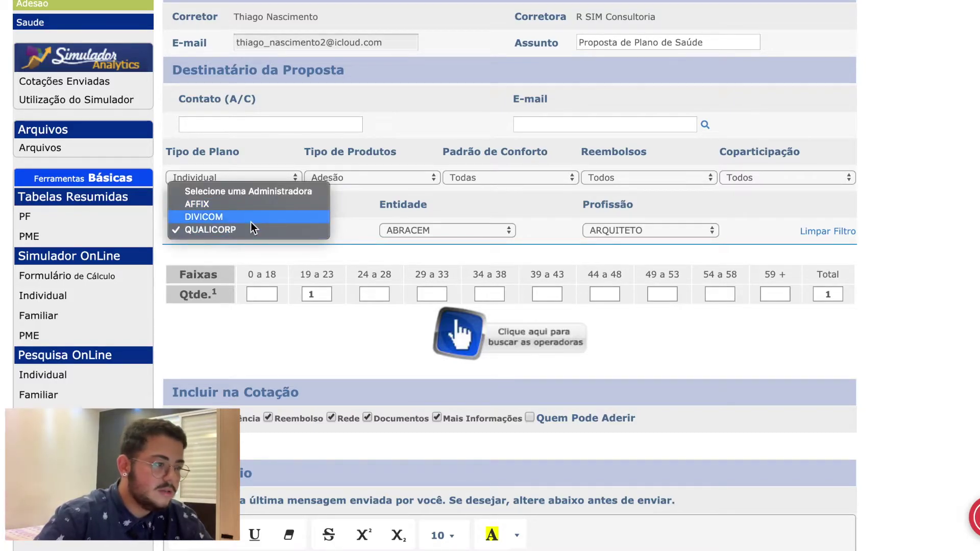
left_click(250, 229)
left_click(488, 340)
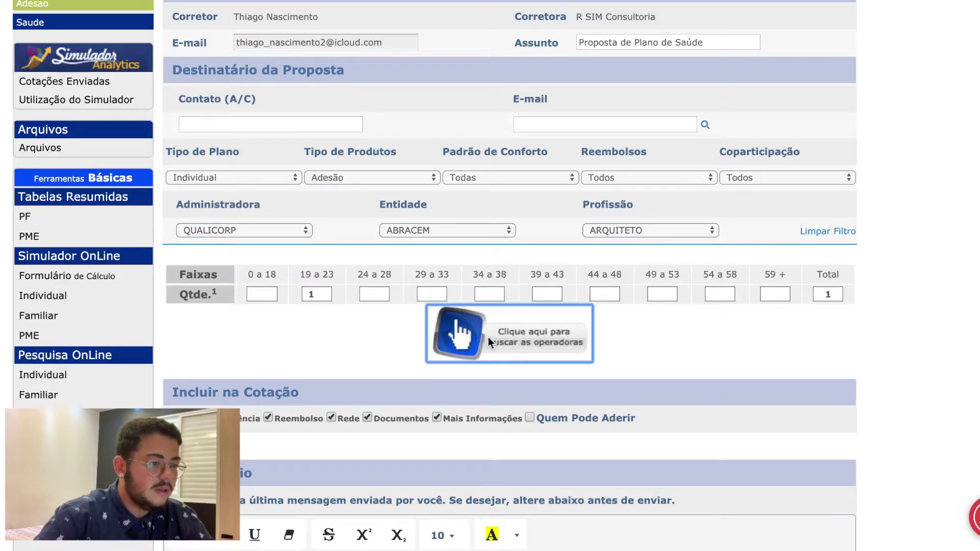
scroll(488, 340, "down", 10)
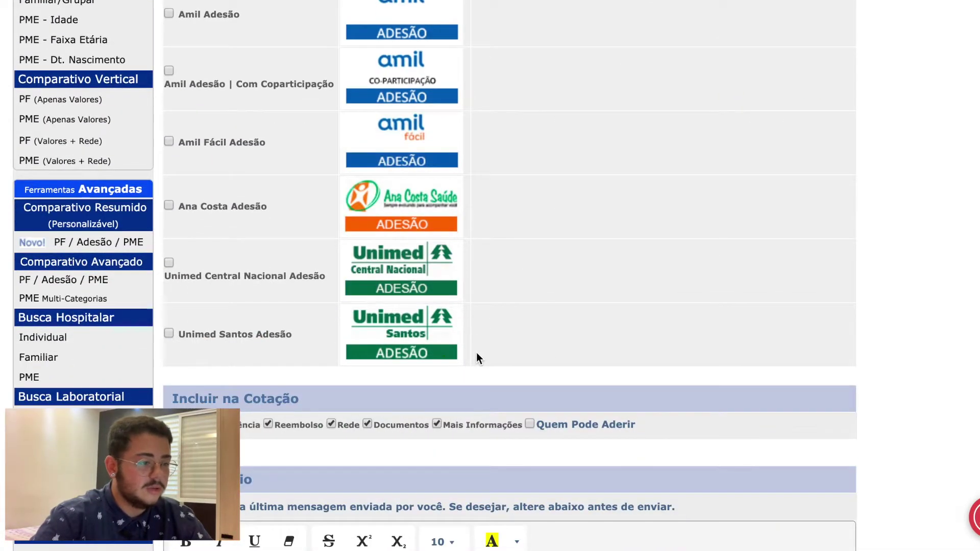
scroll(476, 353, "up", 3)
scroll(476, 352, "up", 3)
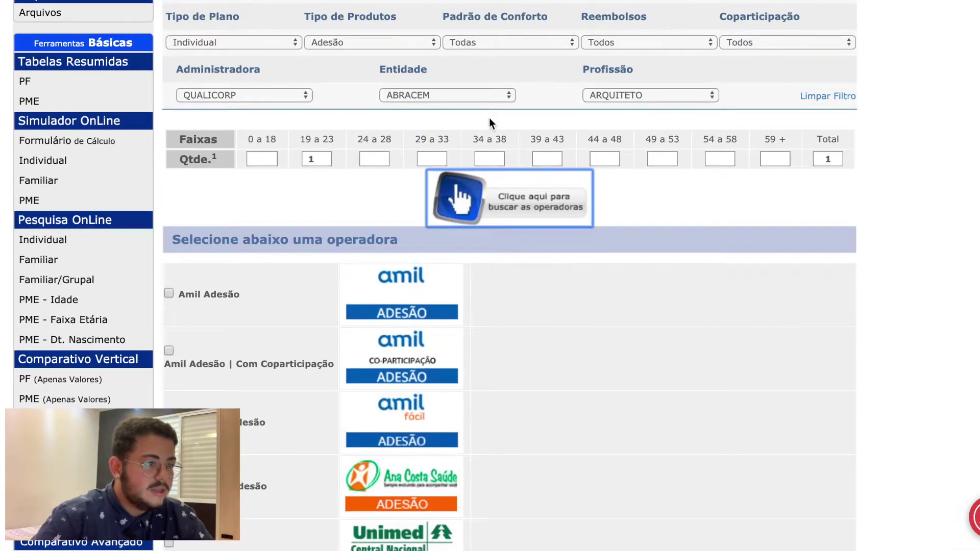
scroll(546, 302, "down", 5)
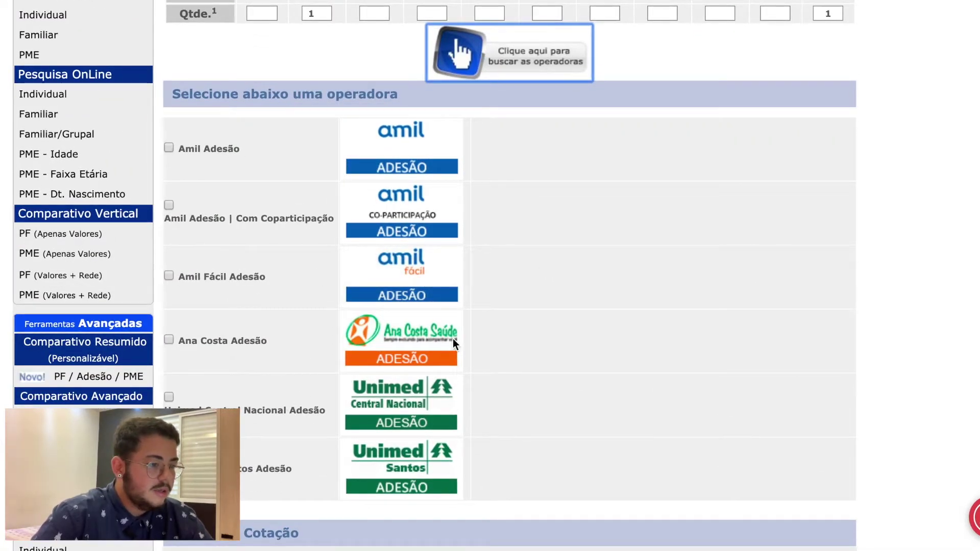
Step: Clear the Entidade filter and switch the administrator to ALLCARE for the profession ARQUITETO
scroll(454, 345, "up", 5)
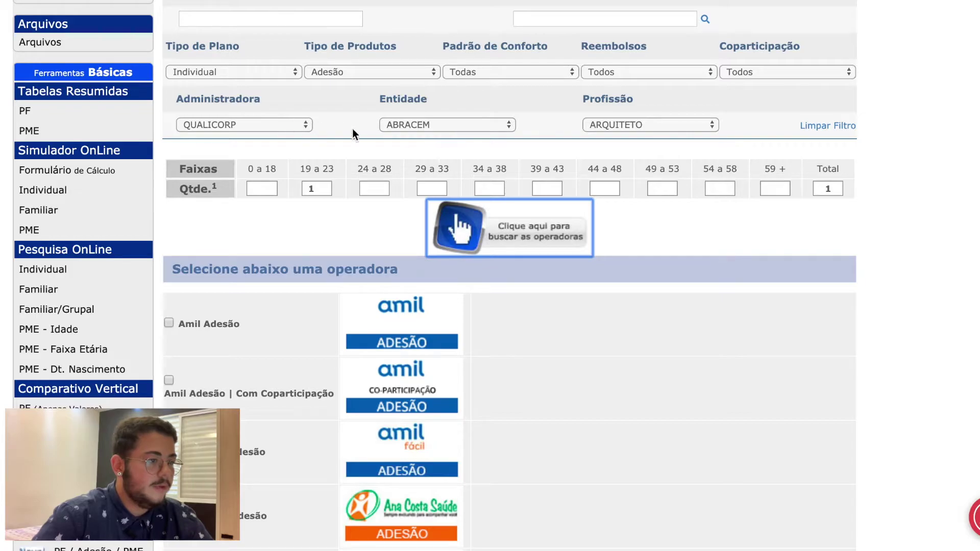
left_click(384, 127)
left_click(408, 109)
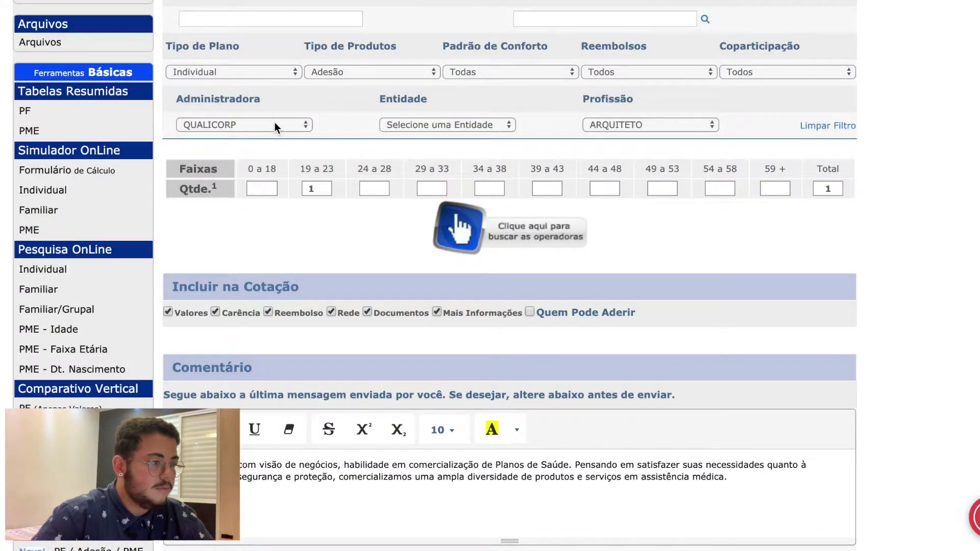
left_click(274, 125)
left_click(263, 87)
Step: Choose ABPL as the entity under ALLCARE, then search for and review its available operators
left_click(387, 128)
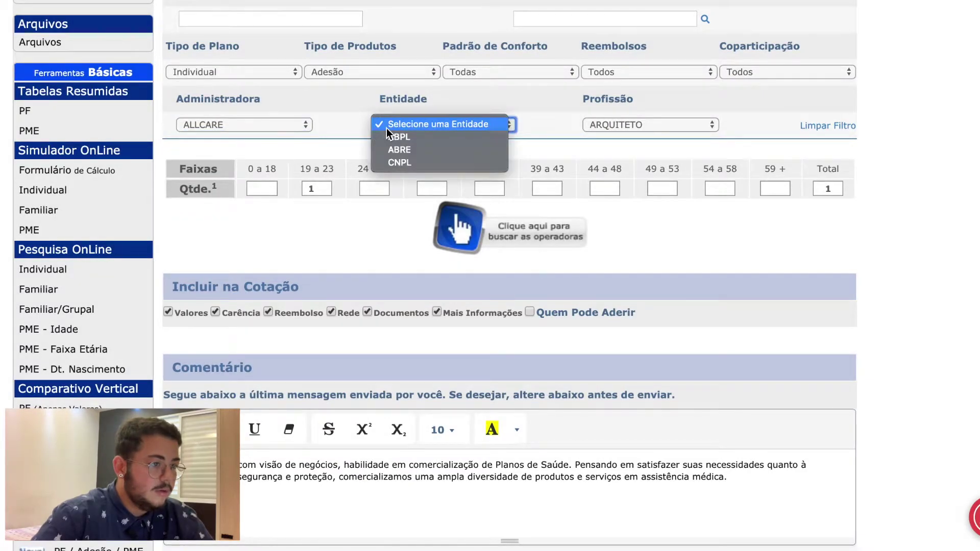
left_click(443, 138)
left_click(502, 247)
scroll(498, 247, "down", 5)
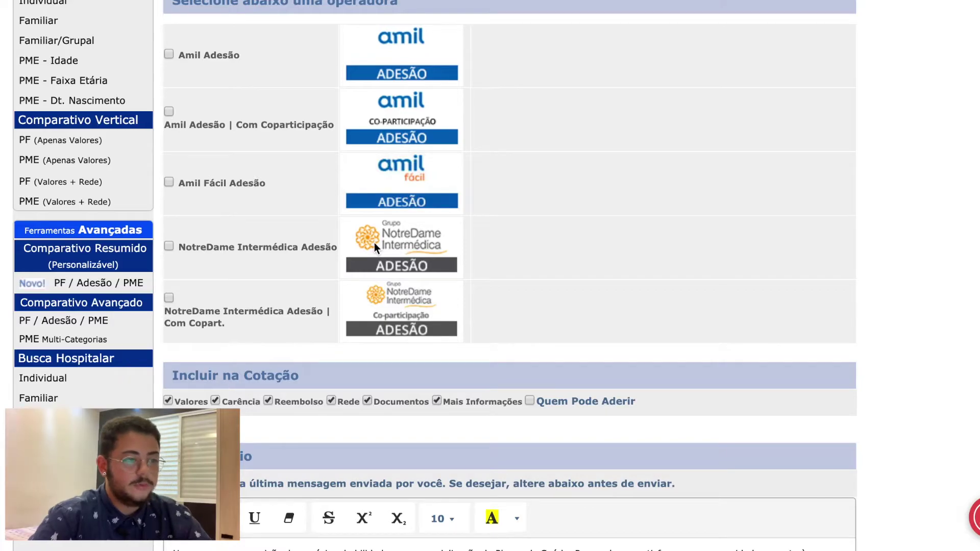
Step: Switch the entity to ABRE under ALLCARE, and search for and review the operators available to ARQUITETO
scroll(388, 240, "up", 6)
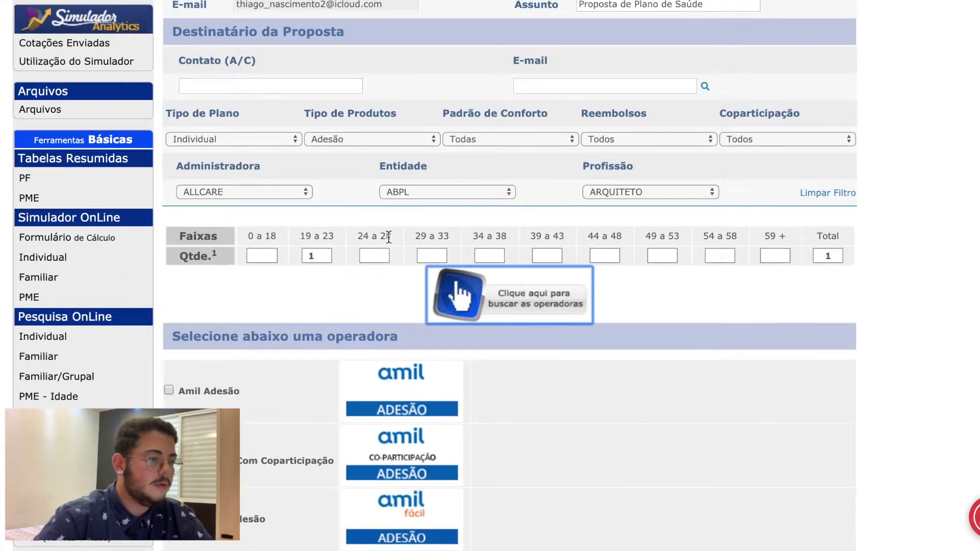
left_click(431, 192)
left_click(432, 204)
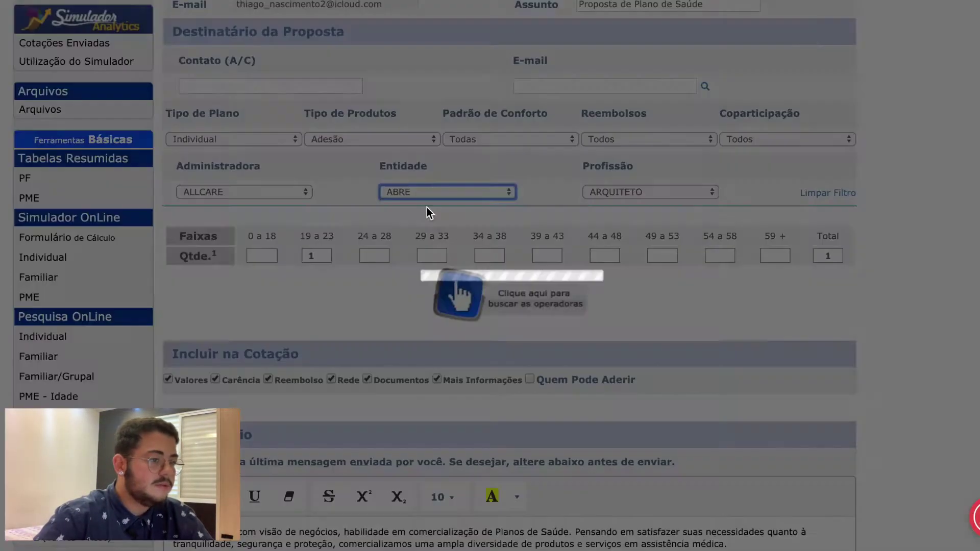
left_click(454, 220)
scroll(456, 231, "down", 8)
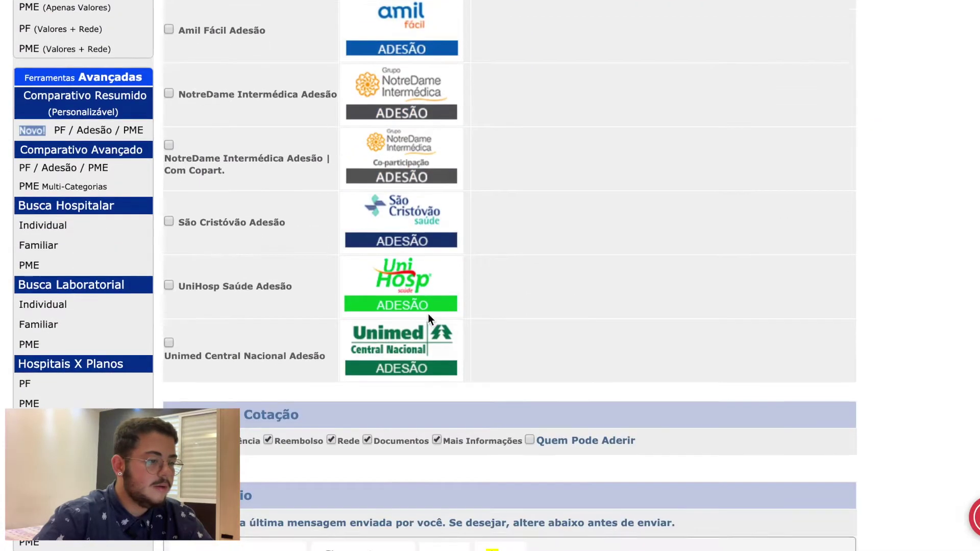
scroll(428, 312, "up", 5)
scroll(428, 308, "up", 3)
scroll(428, 308, "down", 8)
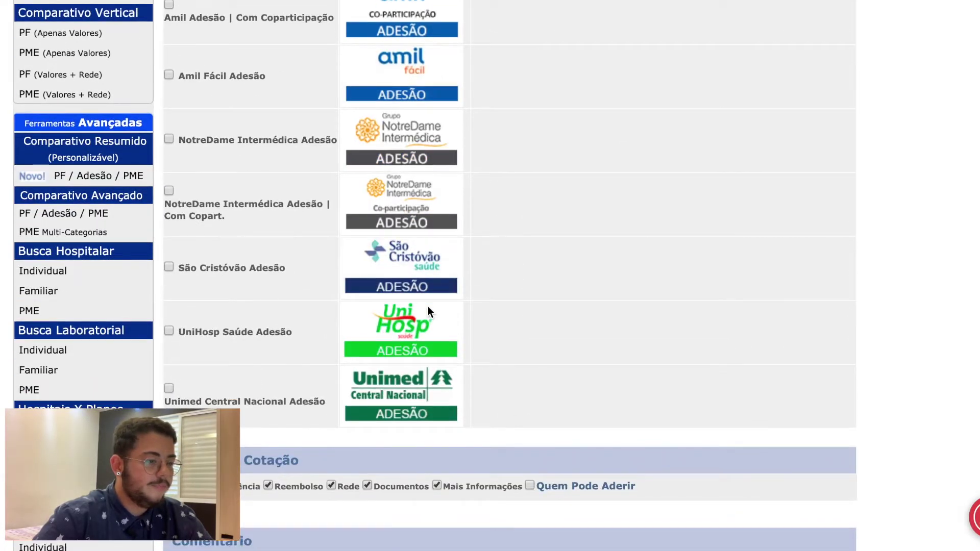
scroll(428, 306, "up", 8)
scroll(430, 313, "up", 1)
Step: Clear the Administradora and Entidade filters, keeping ARQUITETO as the profession
left_click(266, 229)
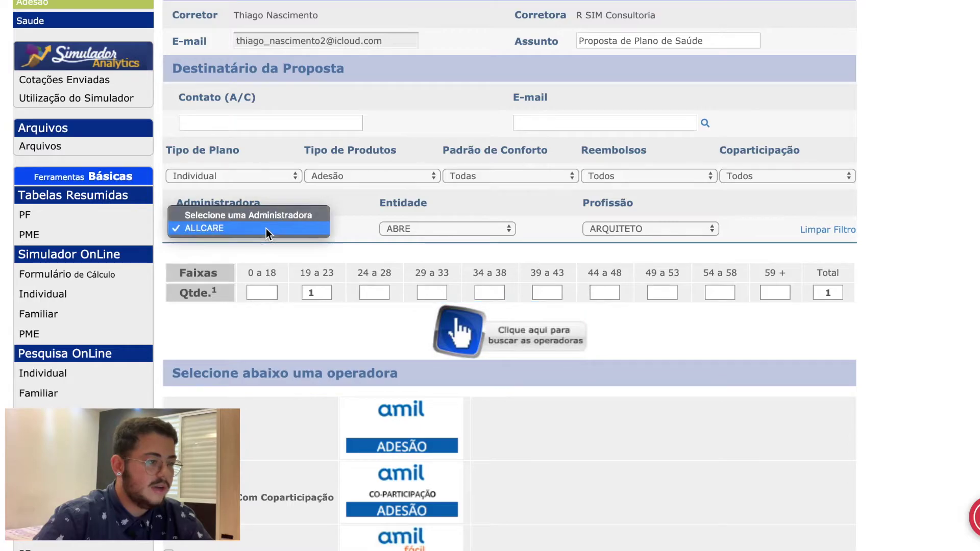
left_click(245, 212)
left_click(432, 228)
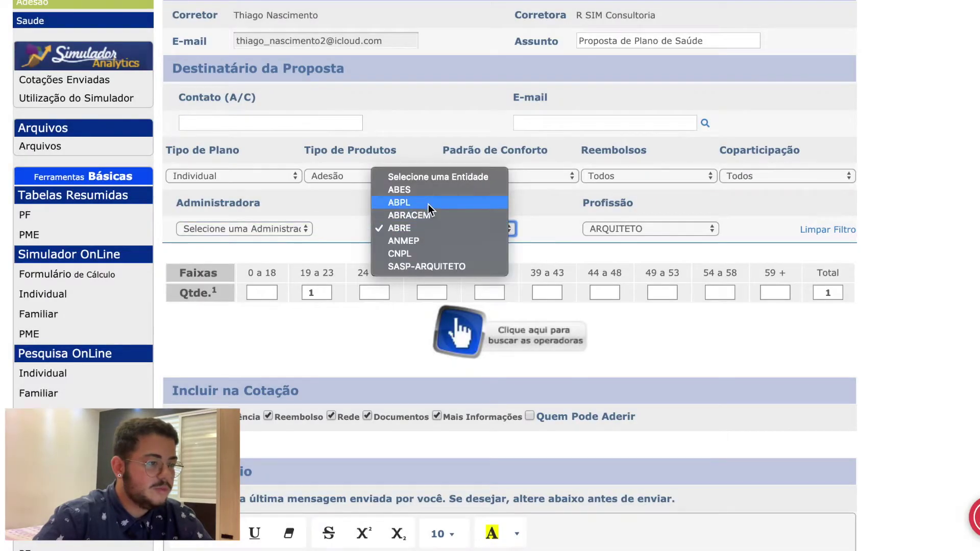
left_click(438, 178)
left_click(599, 229)
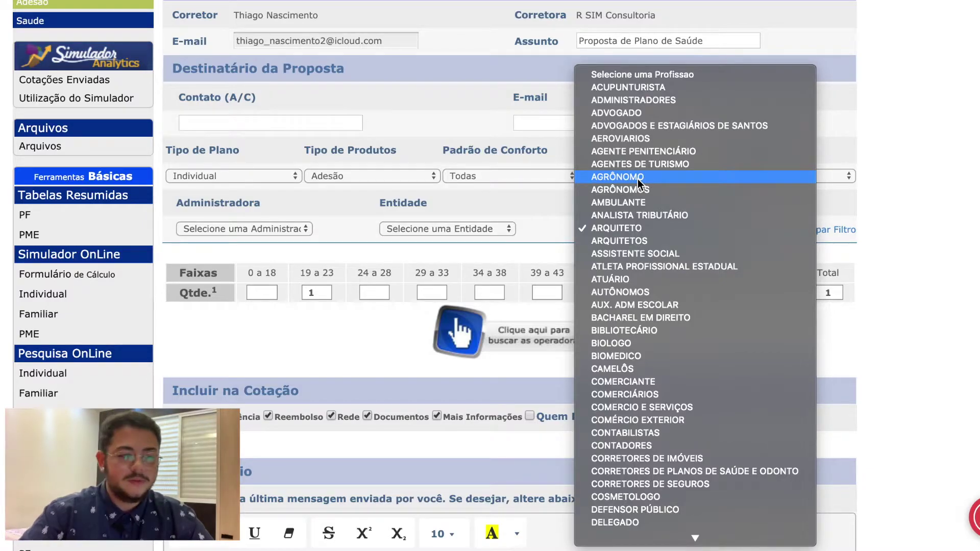
left_click(617, 228)
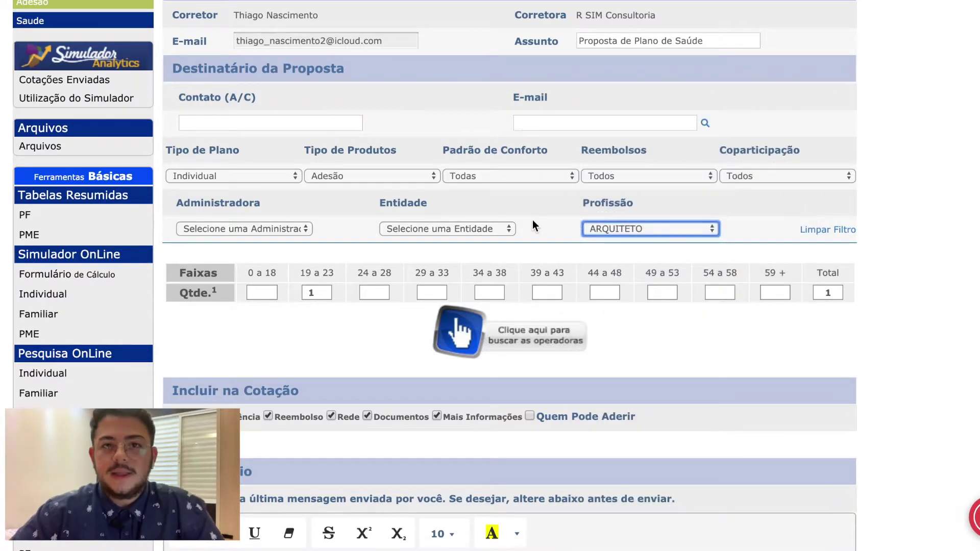